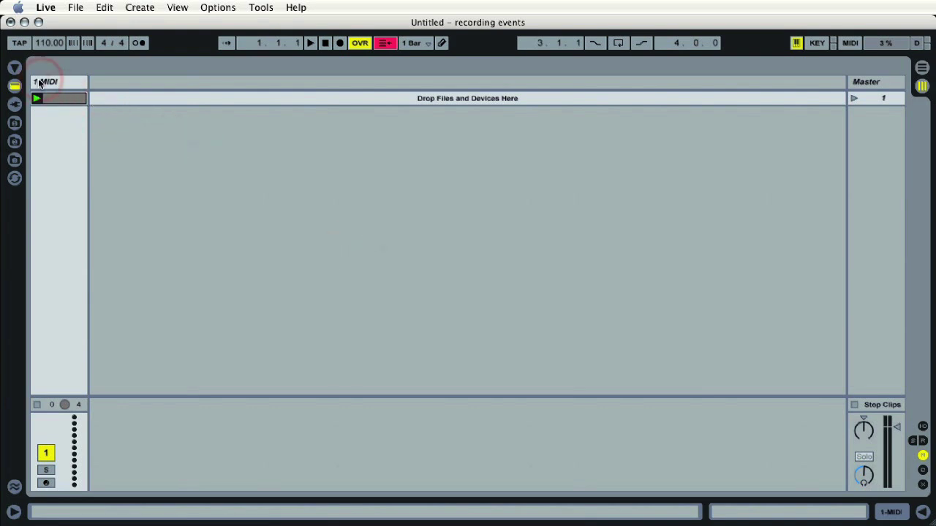
Load an empty Drum Rack from the Live Devices instruments onto the MIDI track.
click(15, 68)
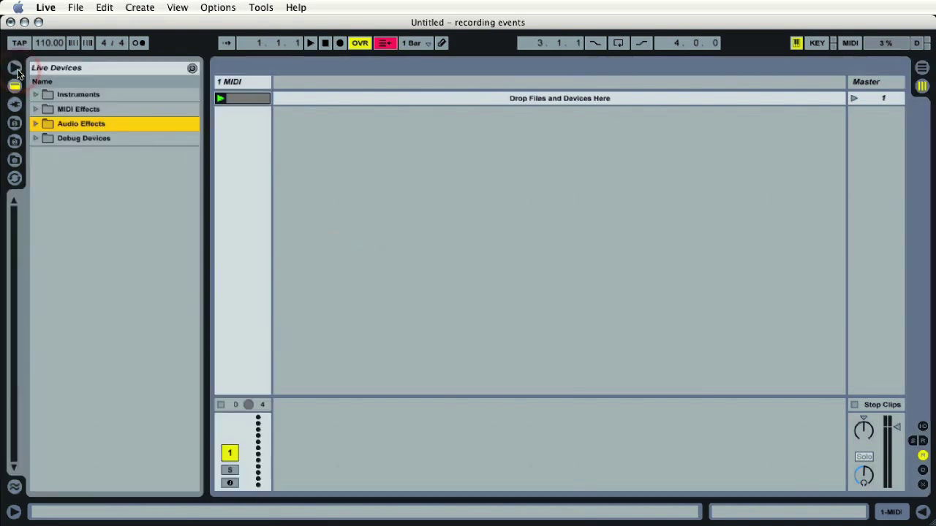
click(69, 95)
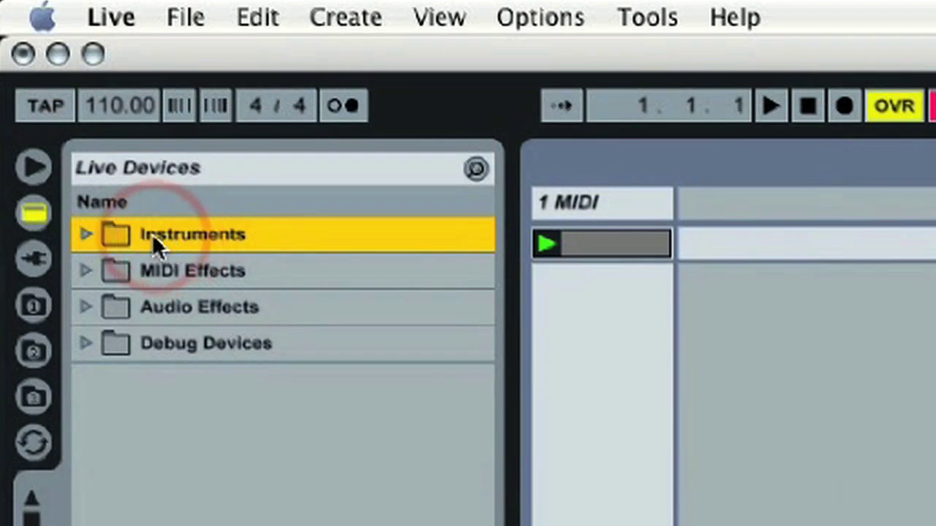
click(35, 94)
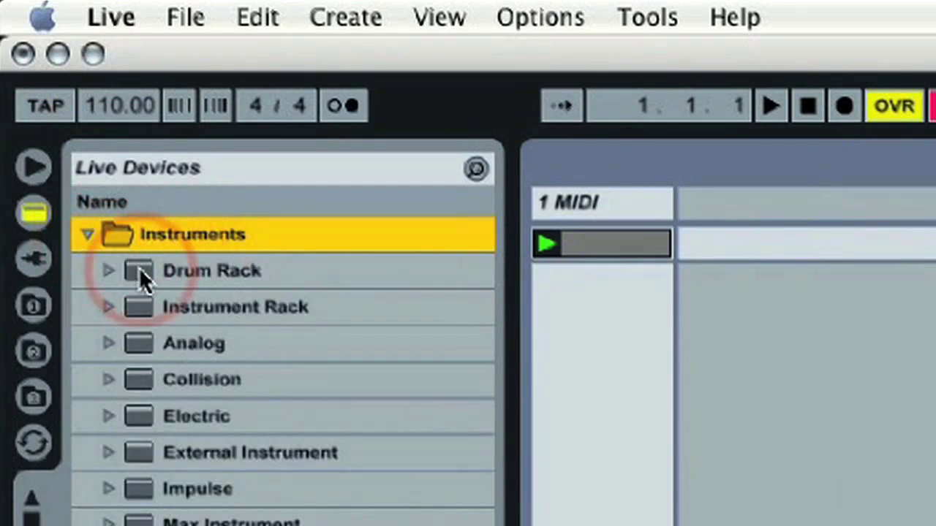
drag(139, 267, 613, 345)
drag(249, 138, 249, 136)
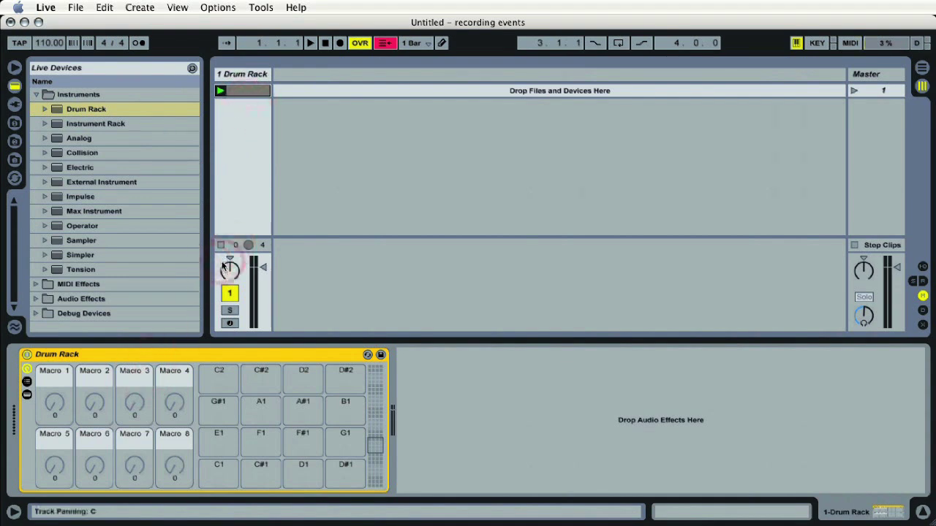
Look over the Drum Rack's empty pads C1, C#1, D1 and F#1, leaving C1 selected.
click(217, 474)
click(271, 474)
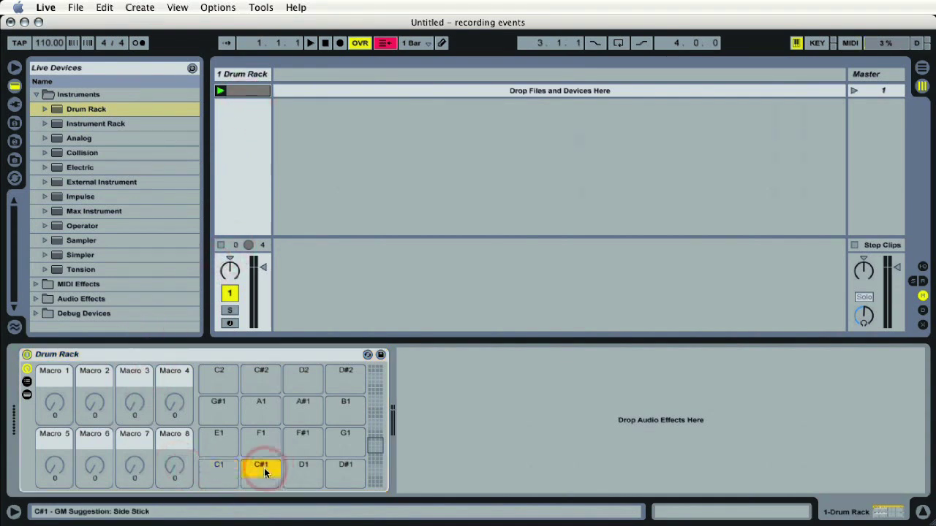
click(305, 469)
click(305, 448)
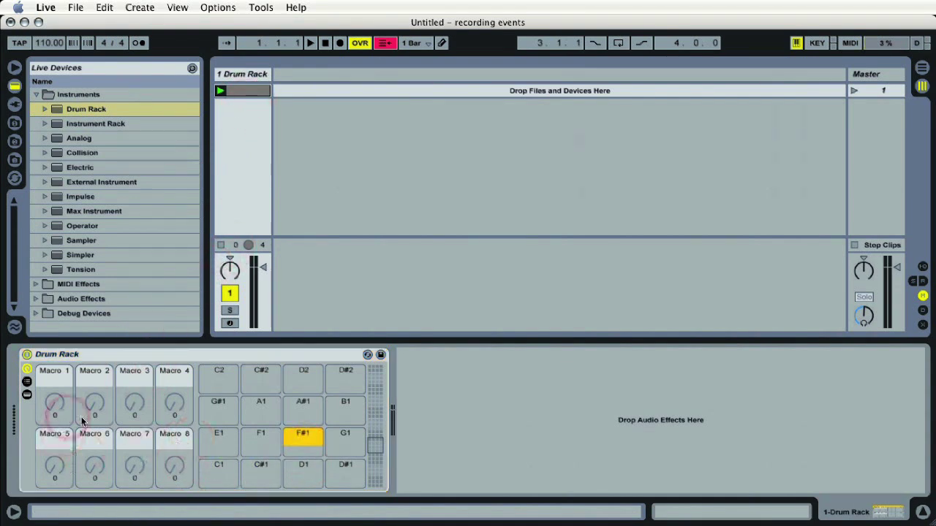
click(217, 472)
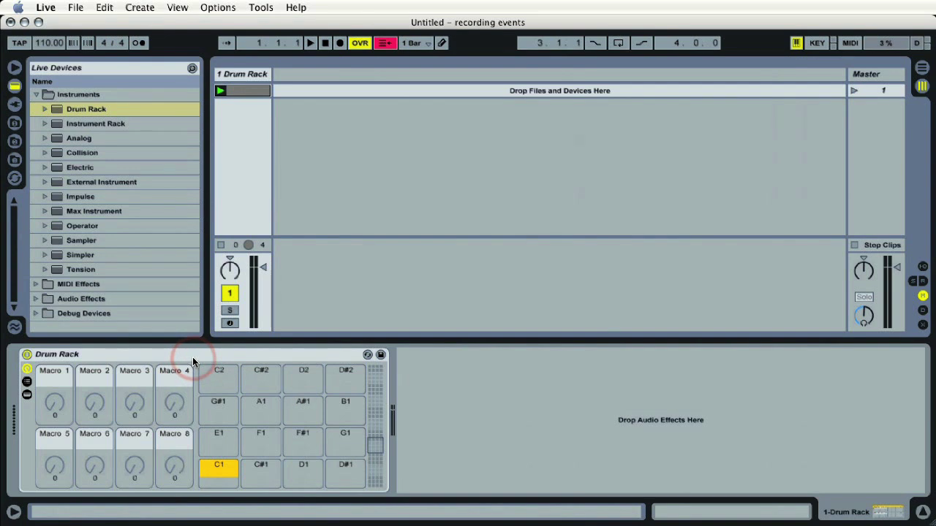
Find Reverb among the audio effects and place it on the Drum Rack's C1 pad.
click(37, 93)
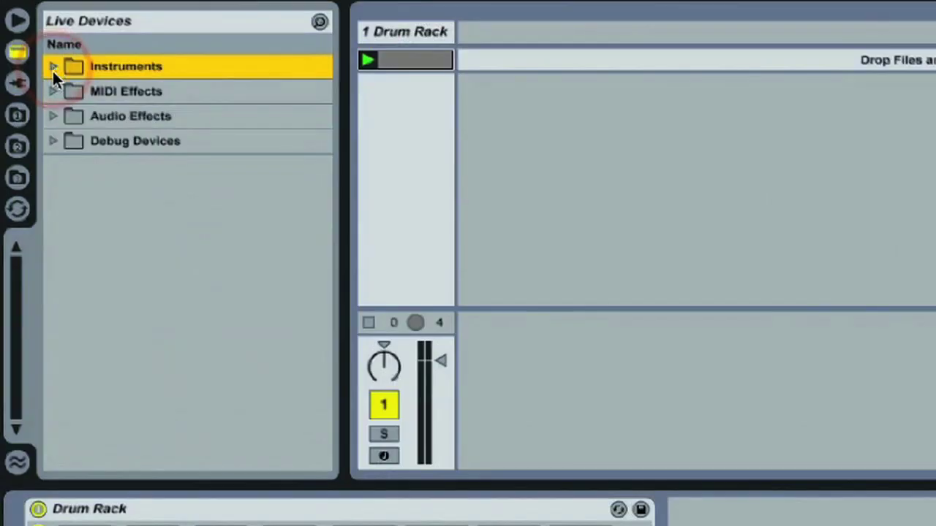
click(52, 116)
drag(16, 278, 16, 357)
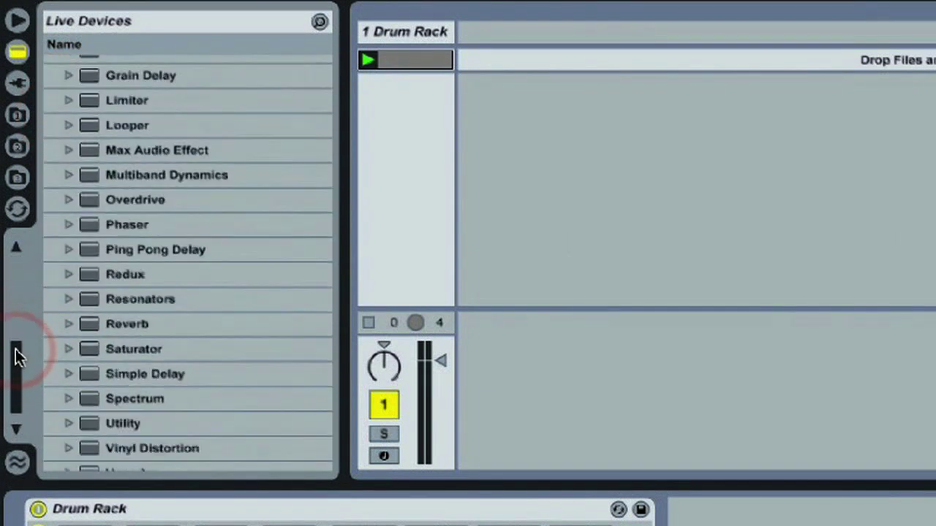
click(102, 329)
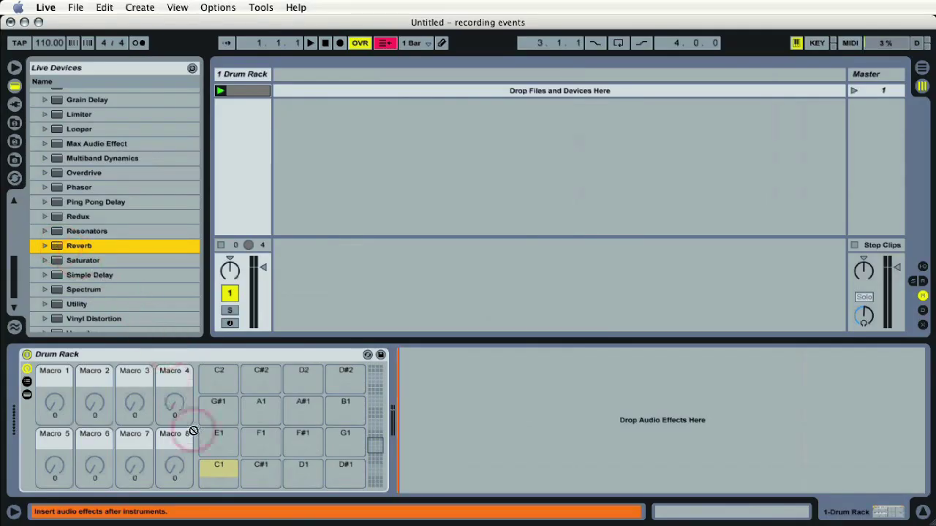
click(217, 468)
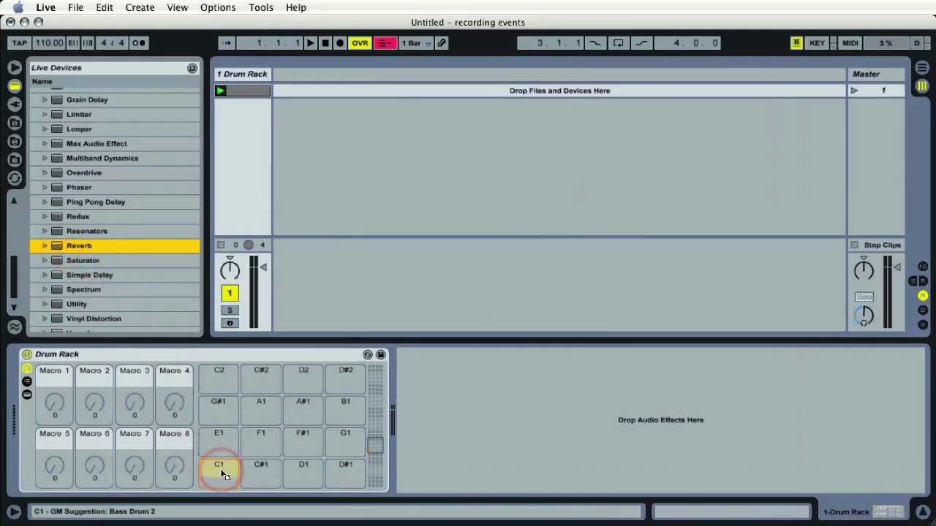
drag(222, 470, 222, 471)
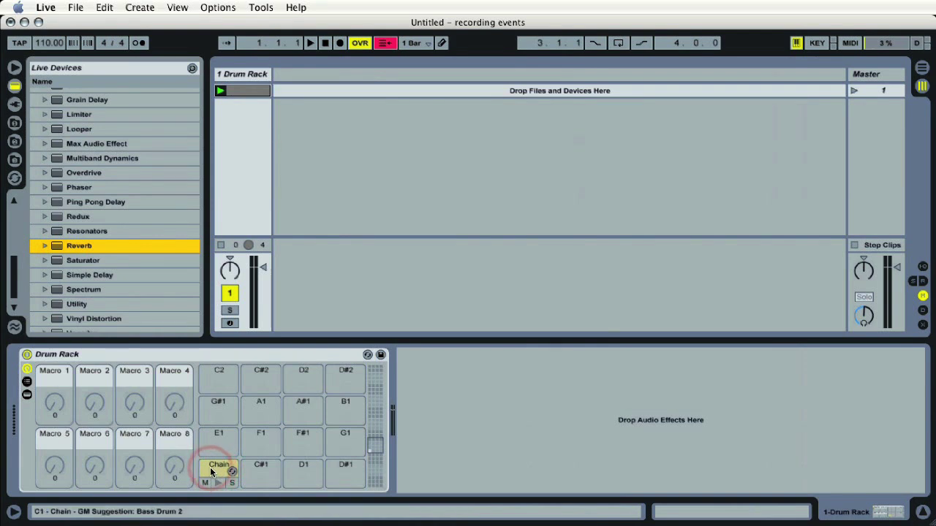
Select the C1 pad's chain and show the Drum Rack's chain list with its return chains section.
click(211, 472)
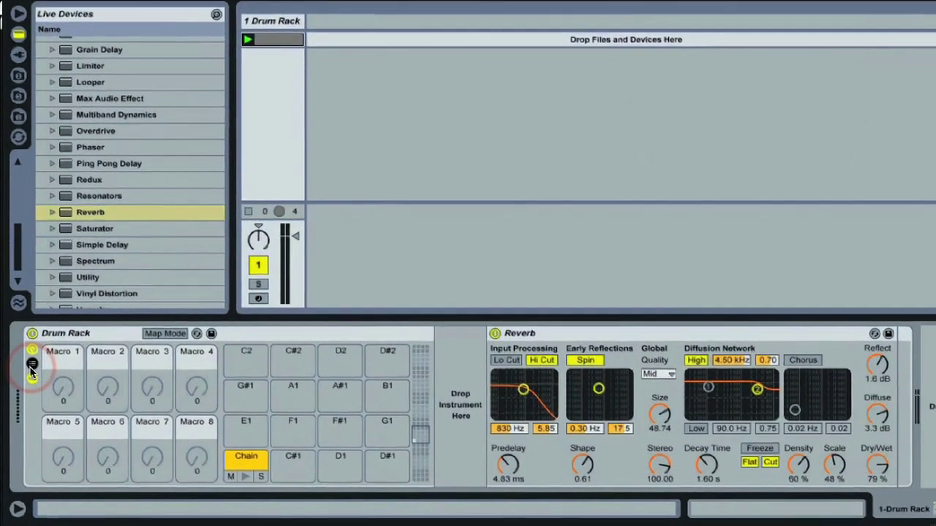
click(26, 382)
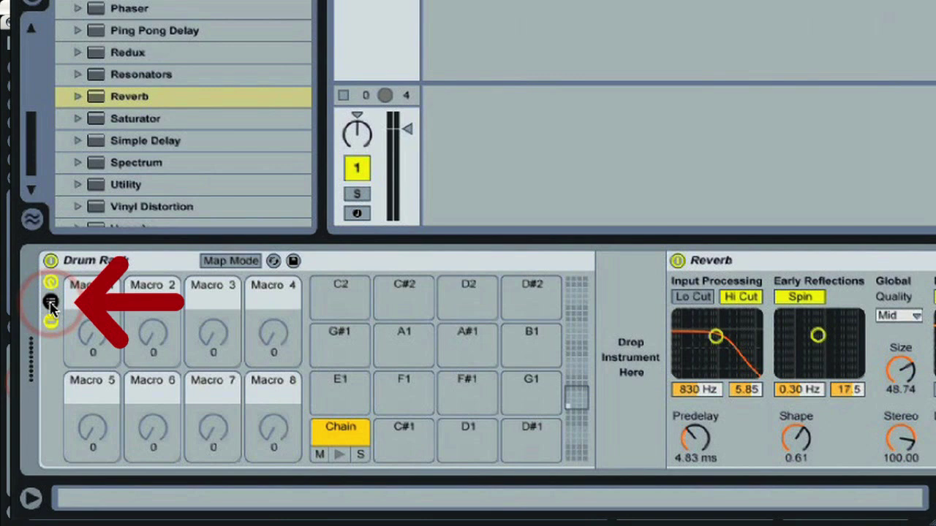
click(50, 302)
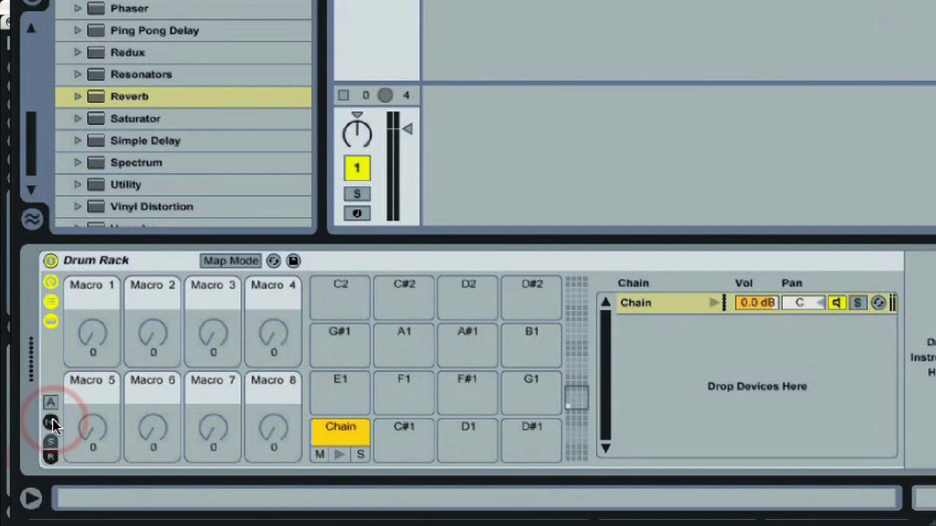
click(51, 459)
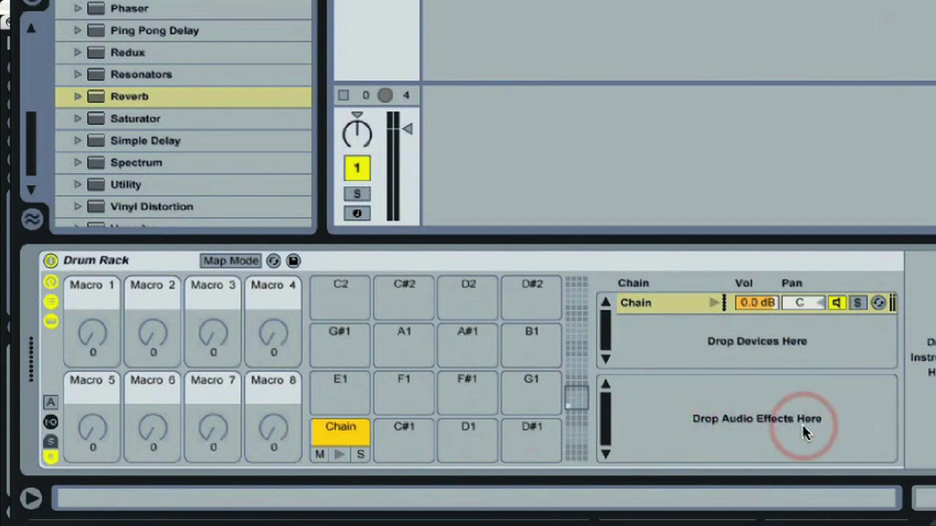
Try moving the Reverb from the C1 pad's chain into the return chains section, and undo the move.
key(Return)
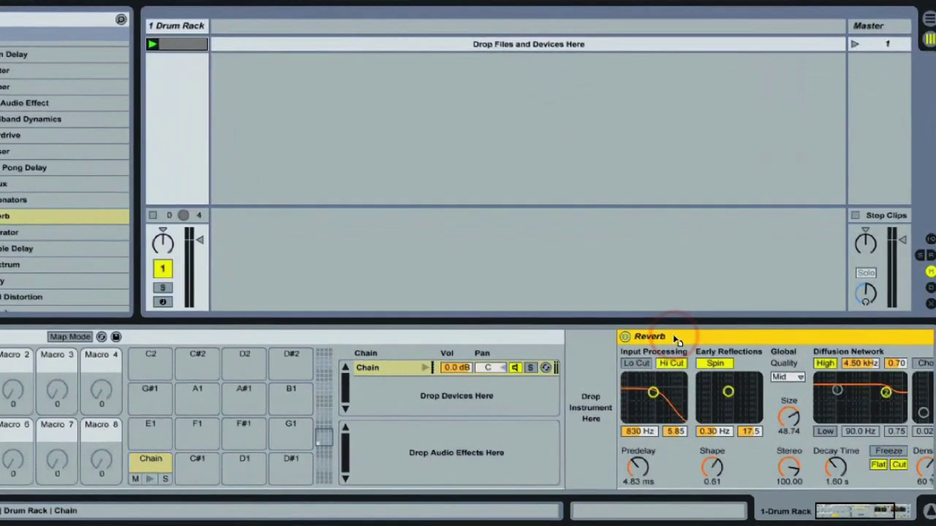
drag(690, 356, 486, 458)
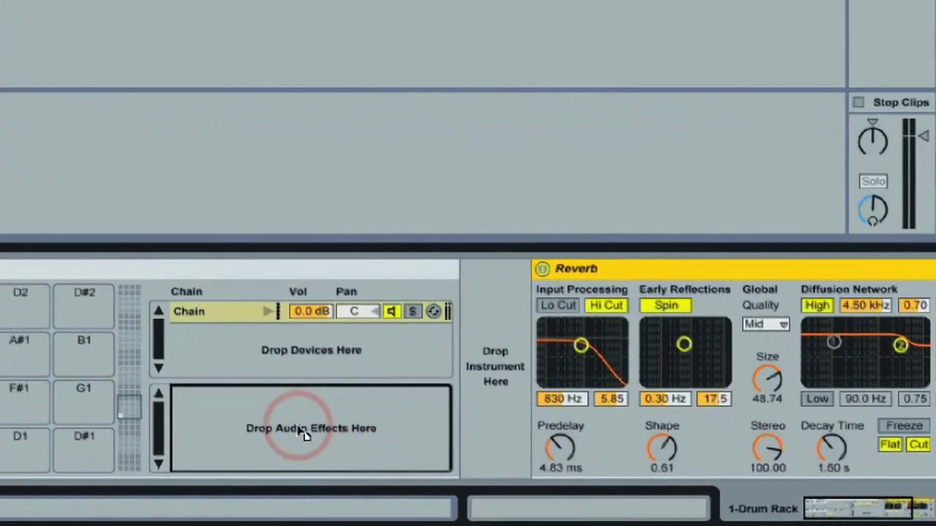
drag(254, 422, 254, 422)
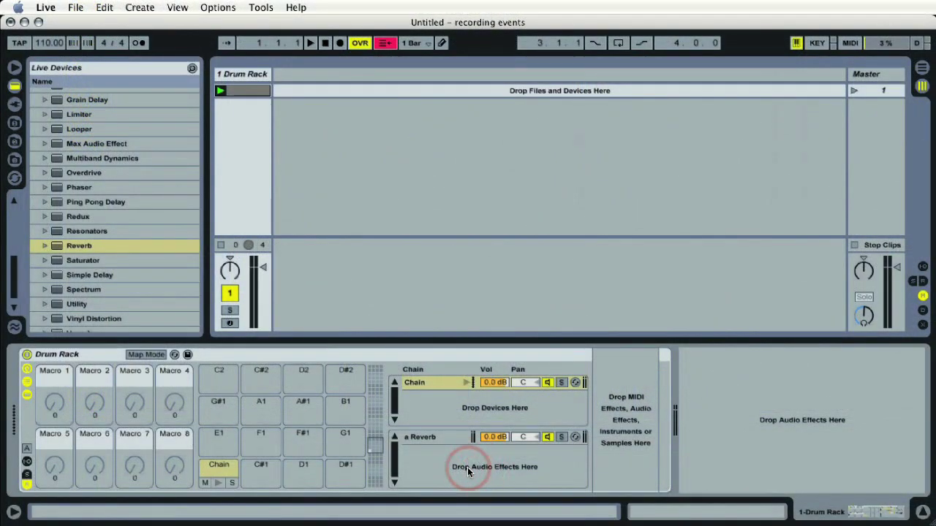
click(468, 471)
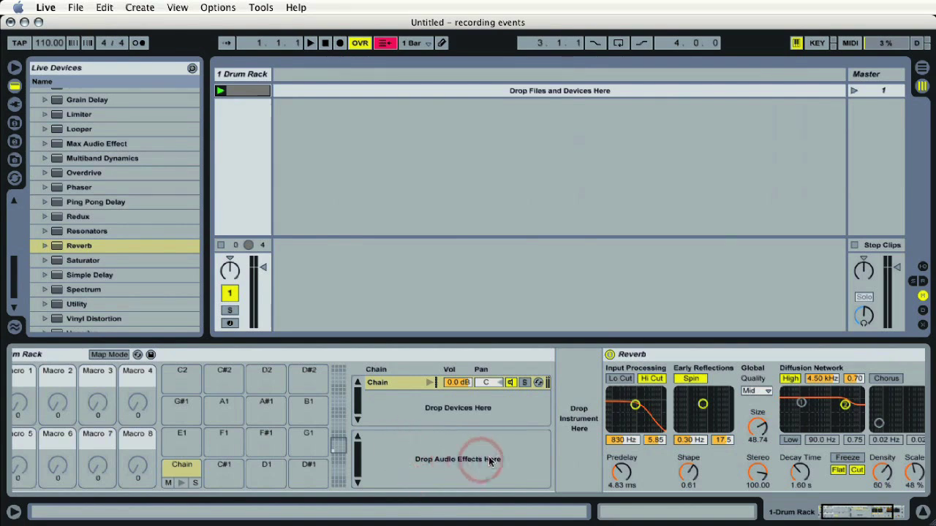
Move the Reverb from the C1 chain into the return chains section and show the rack's send controls.
click(850, 515)
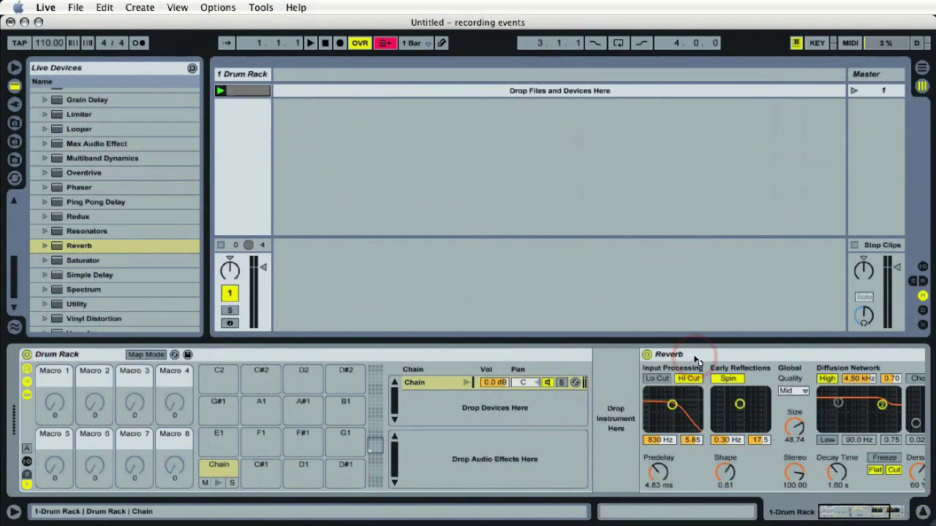
drag(696, 361, 494, 459)
click(26, 477)
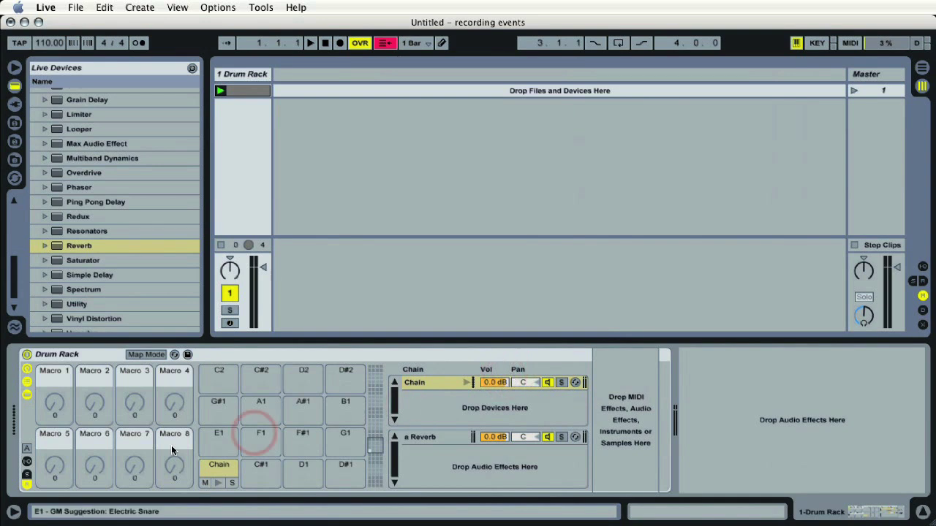
click(30, 474)
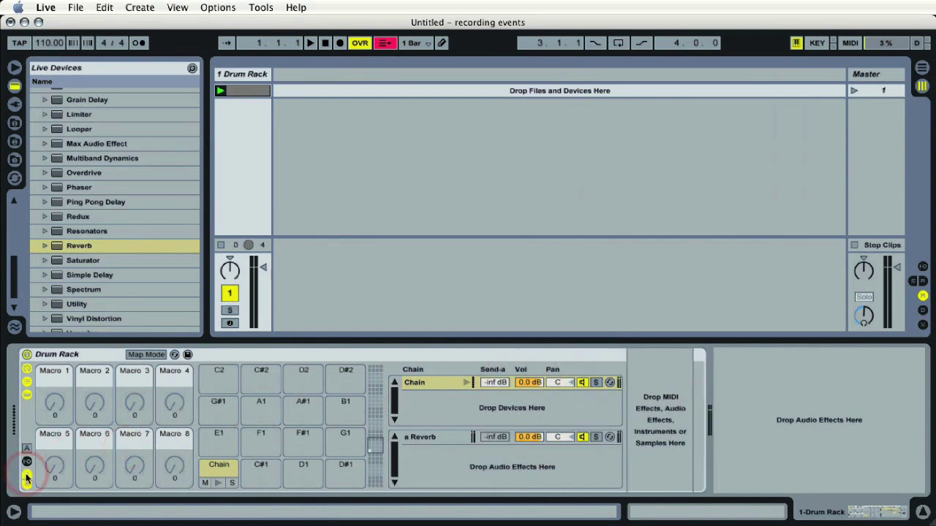
Examine the Send-a field and the Reverb return chain's device, leaving the C1 pad's chain selected.
click(490, 382)
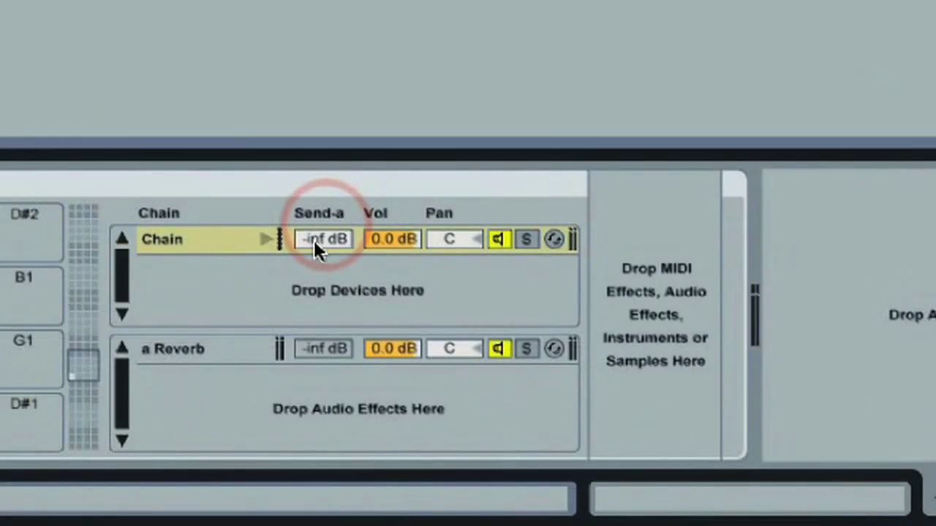
click(206, 349)
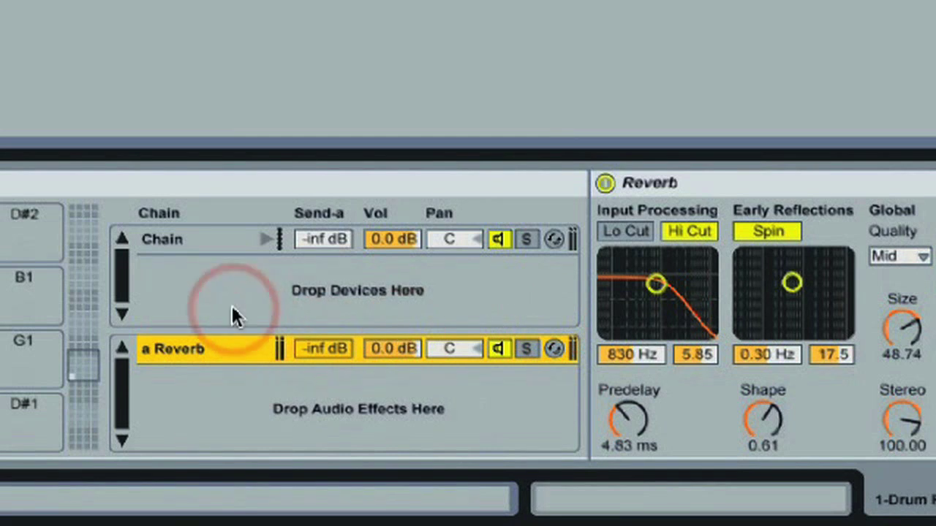
click(206, 242)
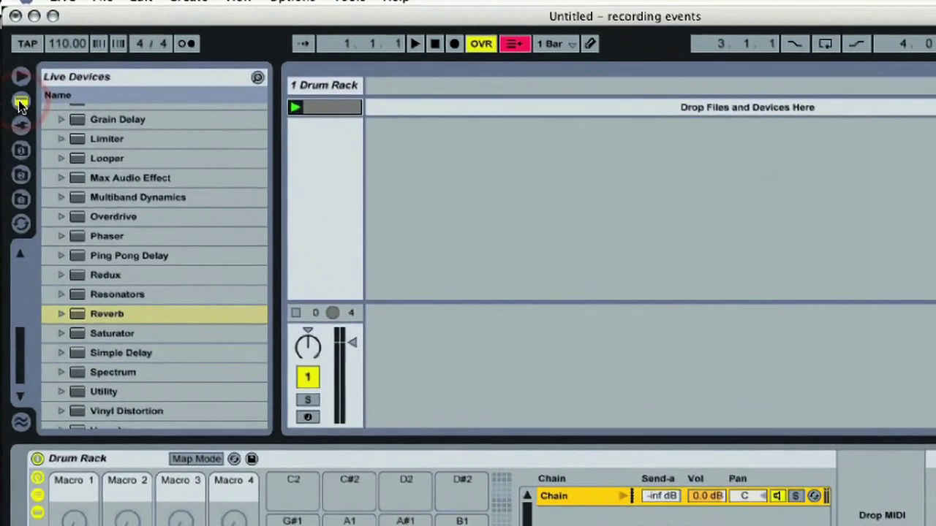
Find the Kick-707 preset in the Drum Rack's Kick folder and load it onto the C1 pad.
click(21, 105)
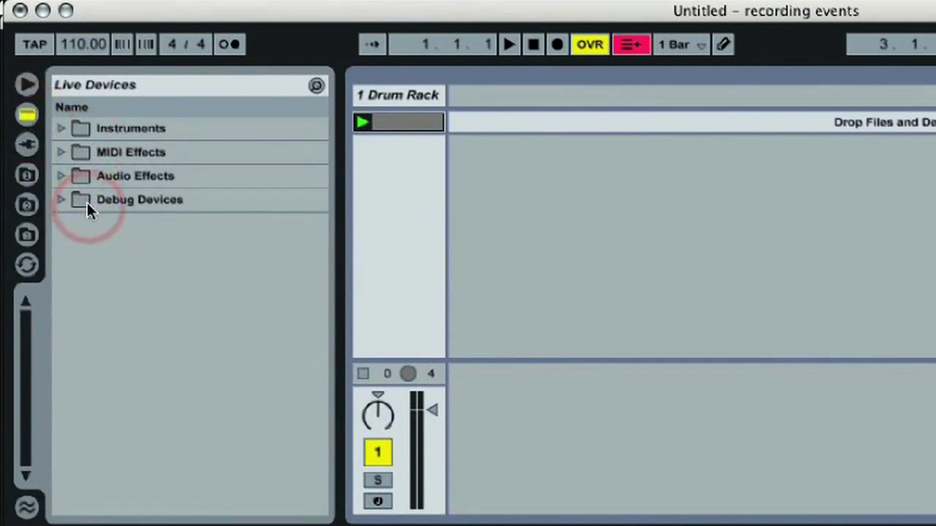
click(60, 130)
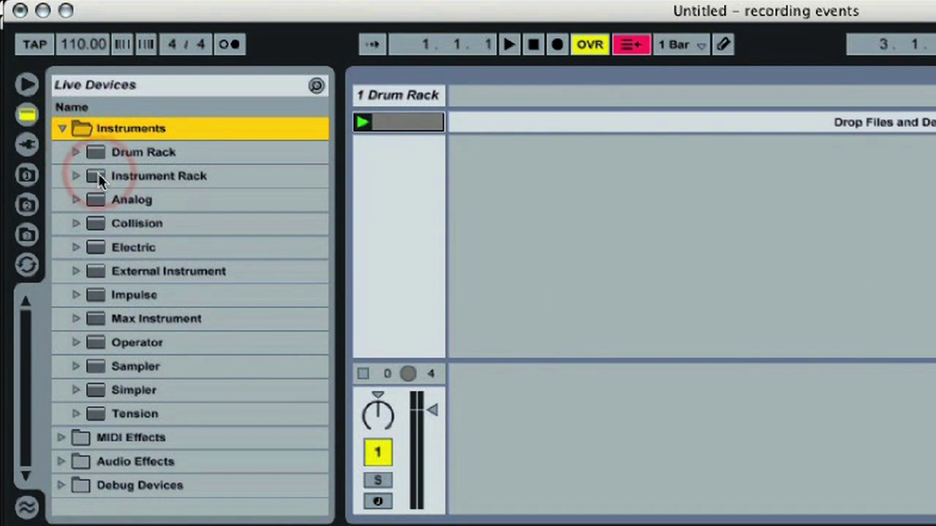
click(76, 152)
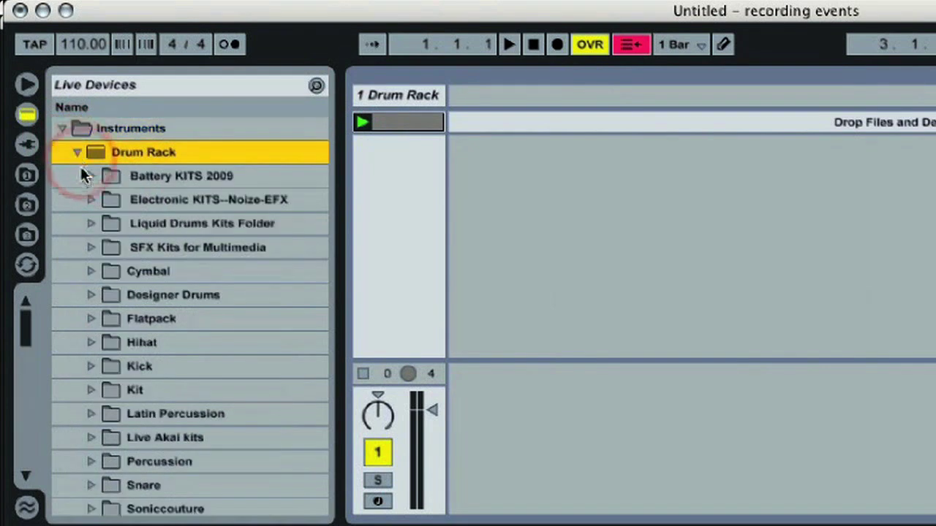
click(88, 365)
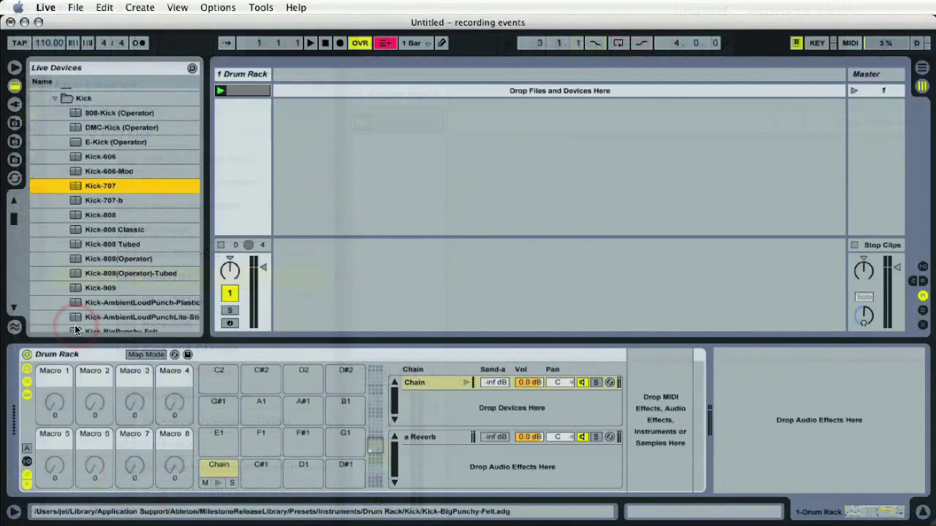
click(125, 280)
drag(76, 188, 226, 466)
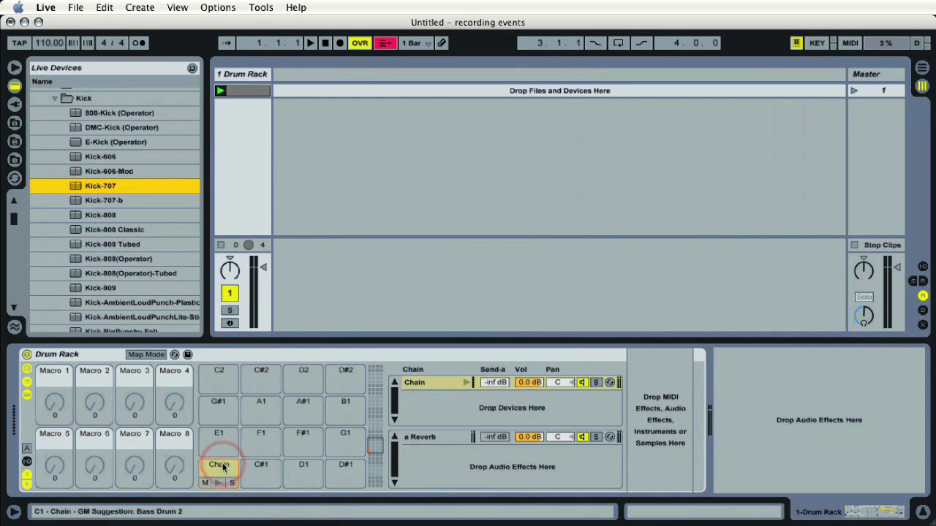
drag(223, 468, 222, 468)
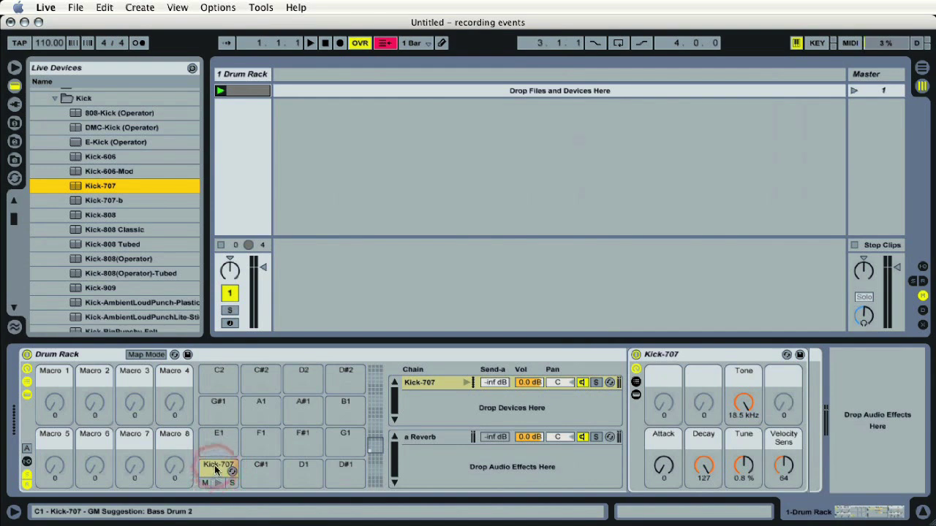
Audition the Kick-707 pad and raise its chain's Send-a level to about -4.7 dB.
click(224, 471)
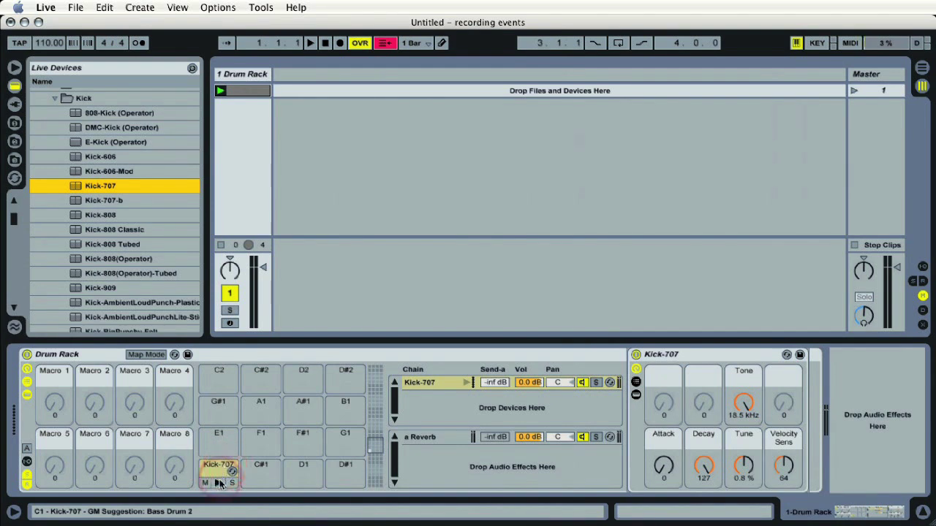
click(219, 485)
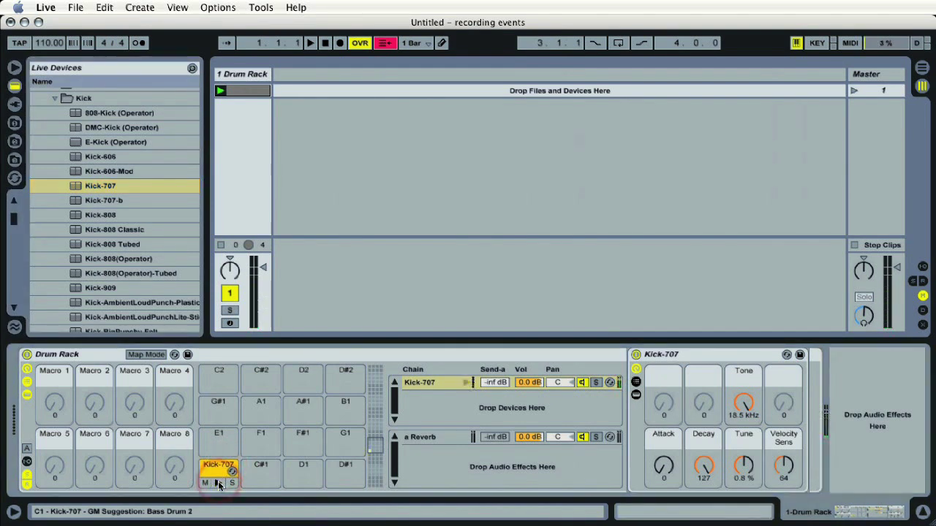
click(217, 484)
drag(490, 388, 489, 380)
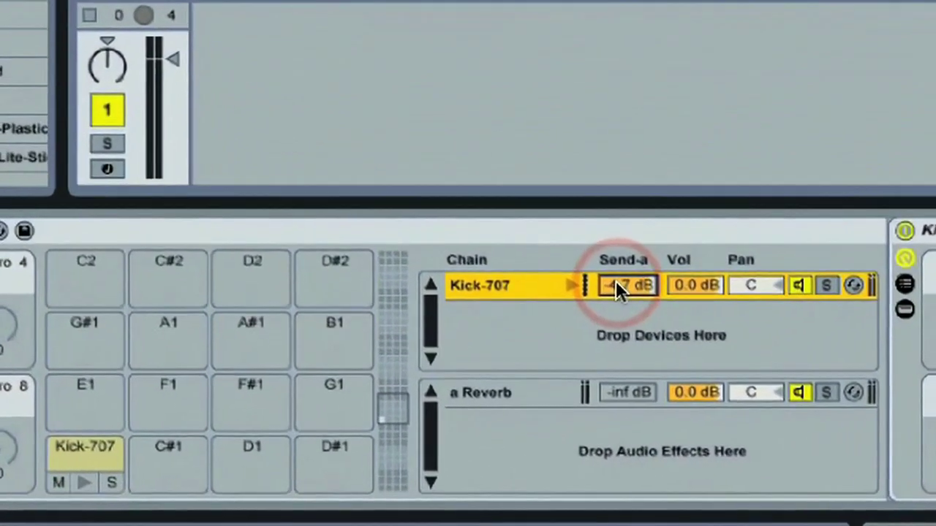
Raise the Kick-707 chain's Send-a level to 0.0 dB and audition the kick pad.
drag(616, 281, 639, 269)
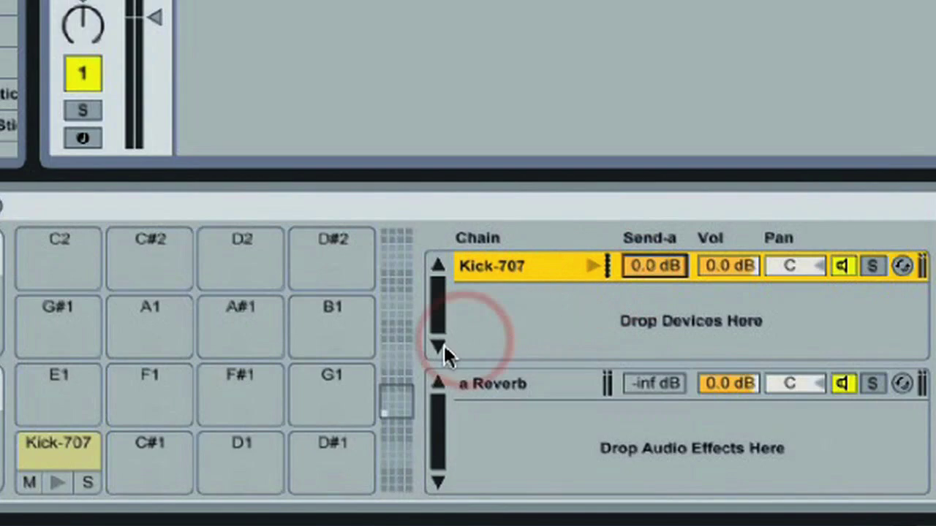
click(57, 484)
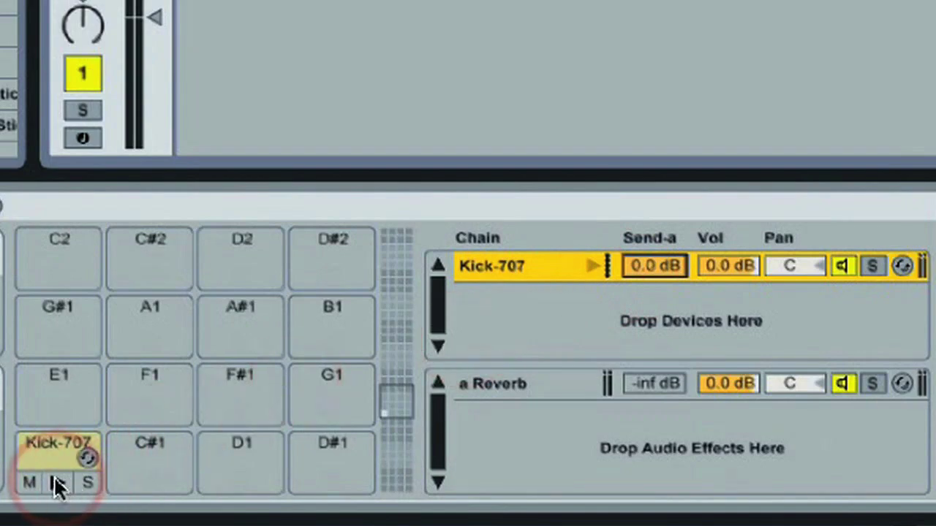
click(54, 477)
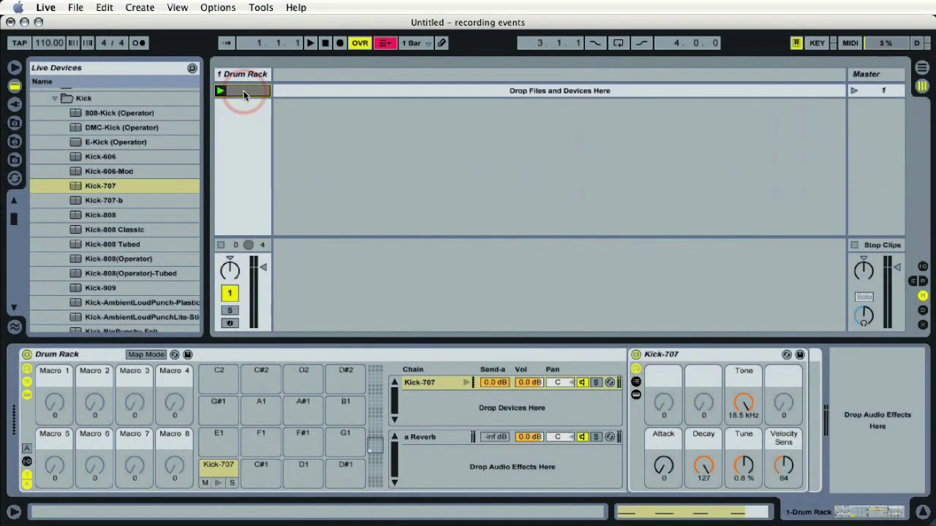
Inspect the Drum Rack clip's kick notes and launch the clip, returning to the track's device view.
double_click(244, 93)
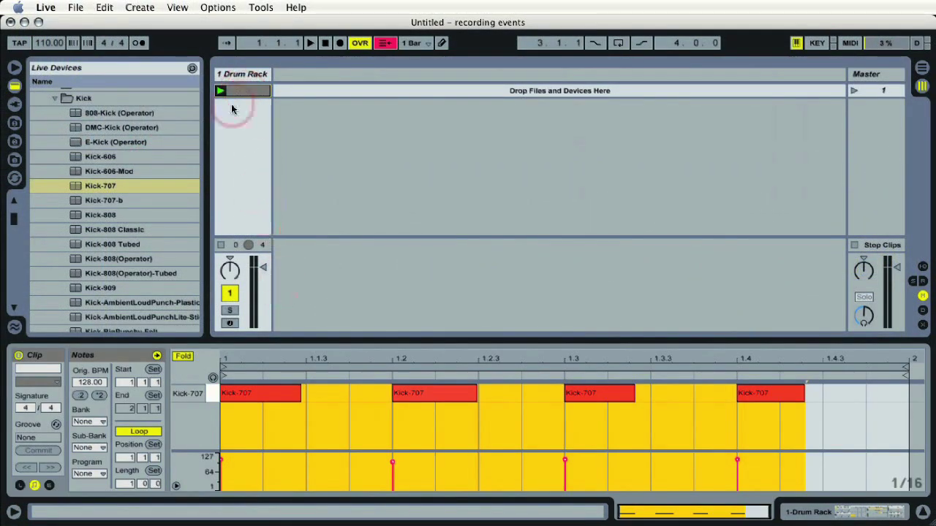
click(273, 379)
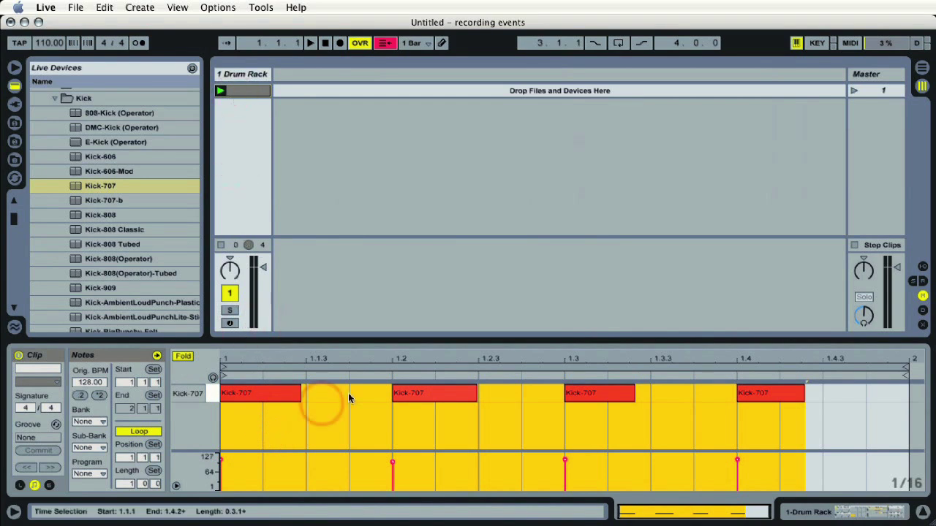
click(220, 90)
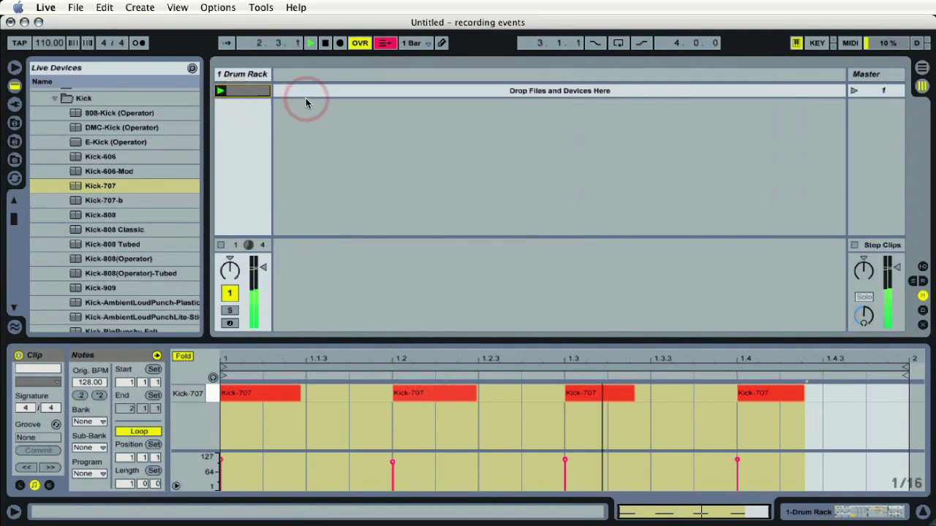
key(shift+Tab)
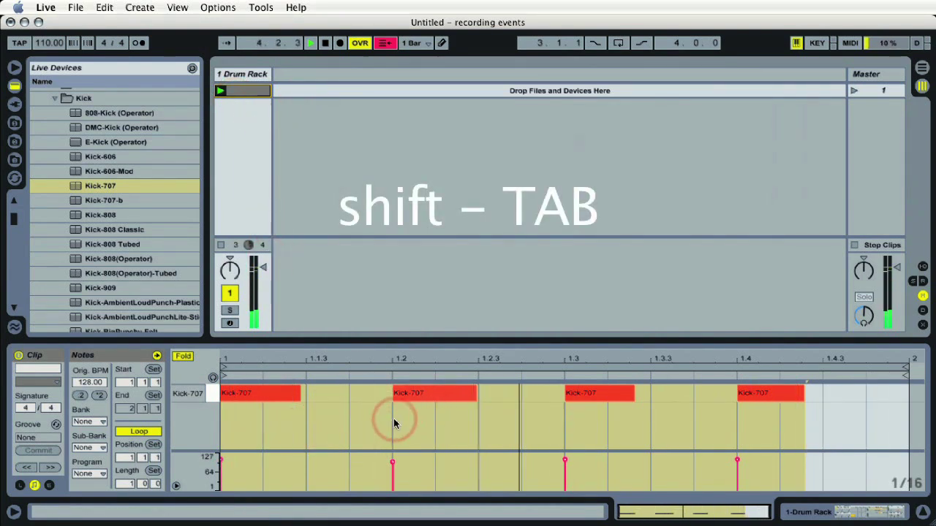
key(shift+Tab)
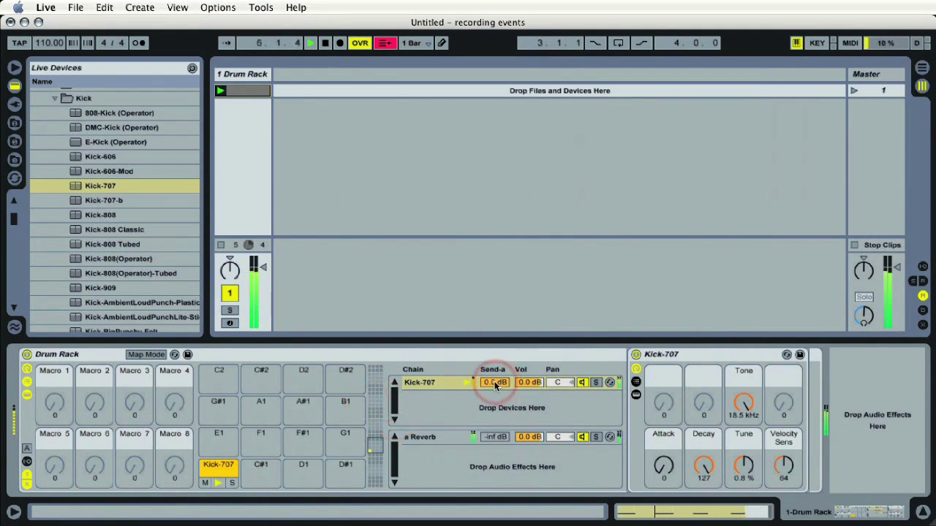
Vary the Kick-707 chain's Send-a level during playback and settle it at -12.0 dB.
drag(495, 383, 494, 383)
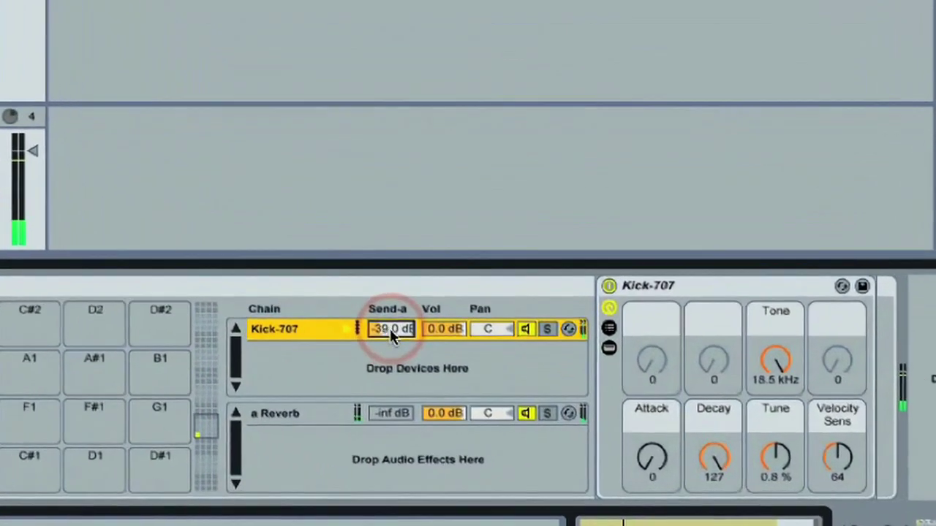
drag(345, 311, 345, 308)
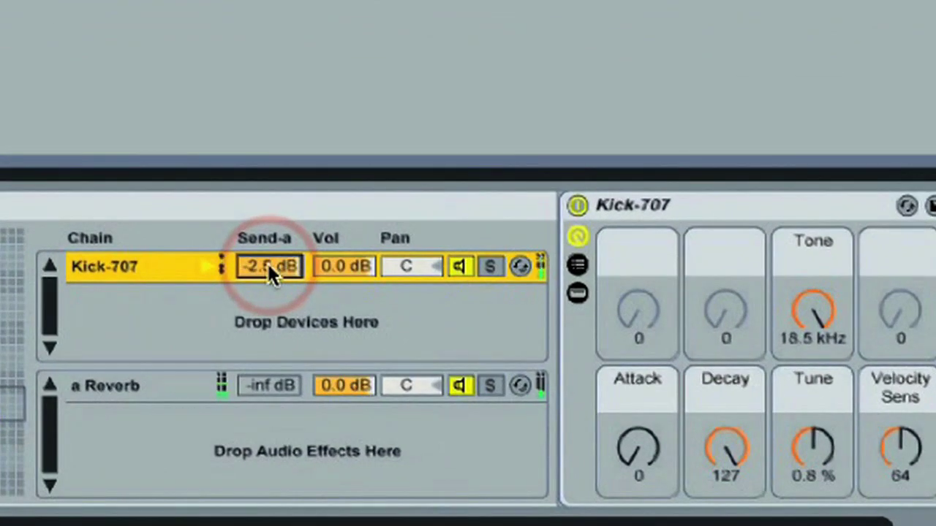
drag(269, 270, 269, 272)
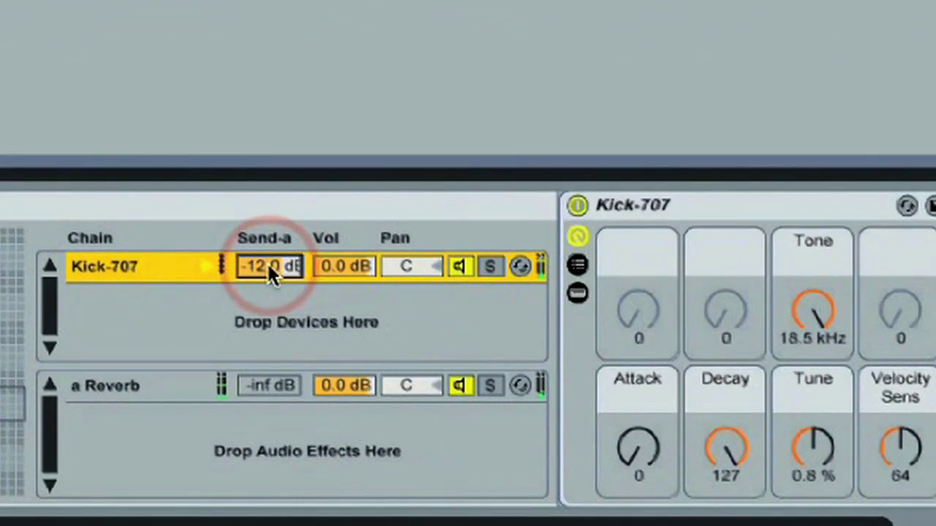
Adjust the return chain's Reverb to a Size of about 19.44, Stereo of about 95.24 and Decay Time of about 2.41 s.
click(152, 391)
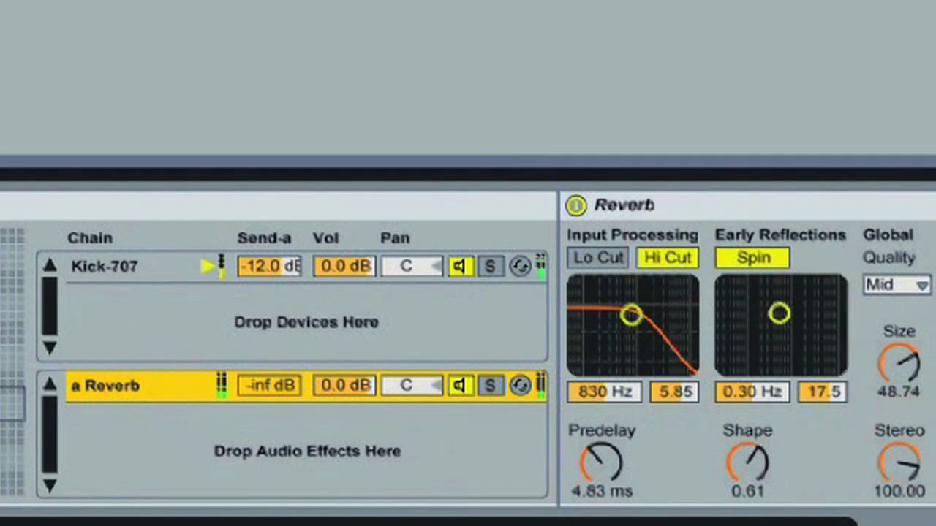
scroll(467, 350, right, 5)
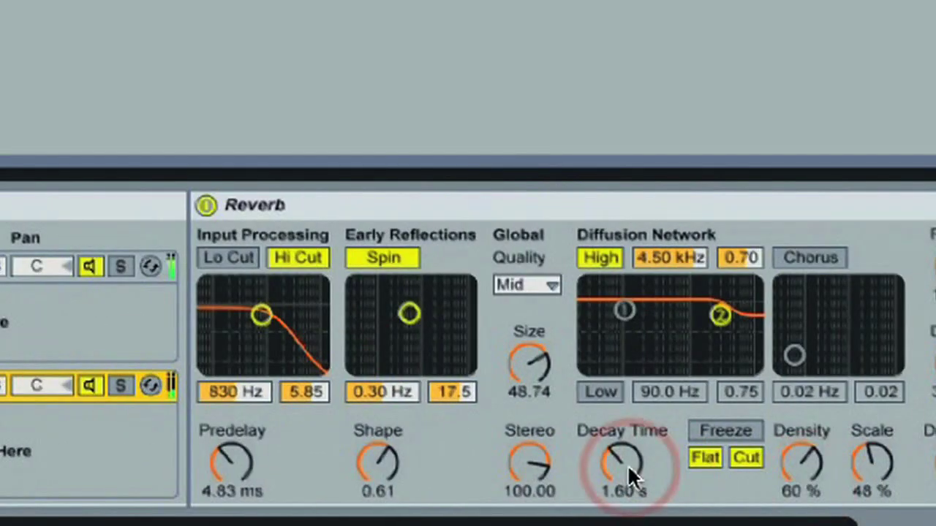
drag(627, 464, 627, 464)
drag(510, 338, 509, 363)
drag(528, 462, 528, 475)
drag(621, 461, 654, 481)
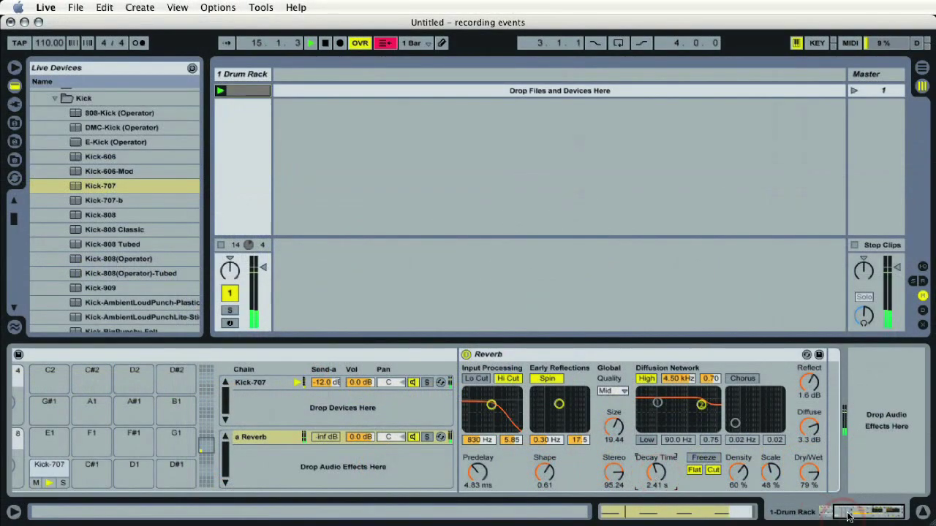
Find Ping Pong Delay among the audio effects and add it as a second return chain below the Reverb.
click(832, 514)
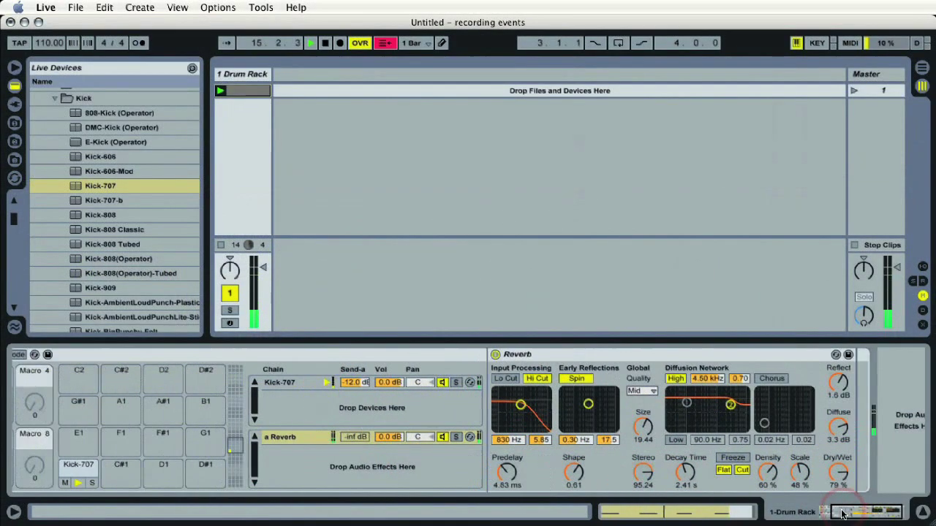
click(528, 393)
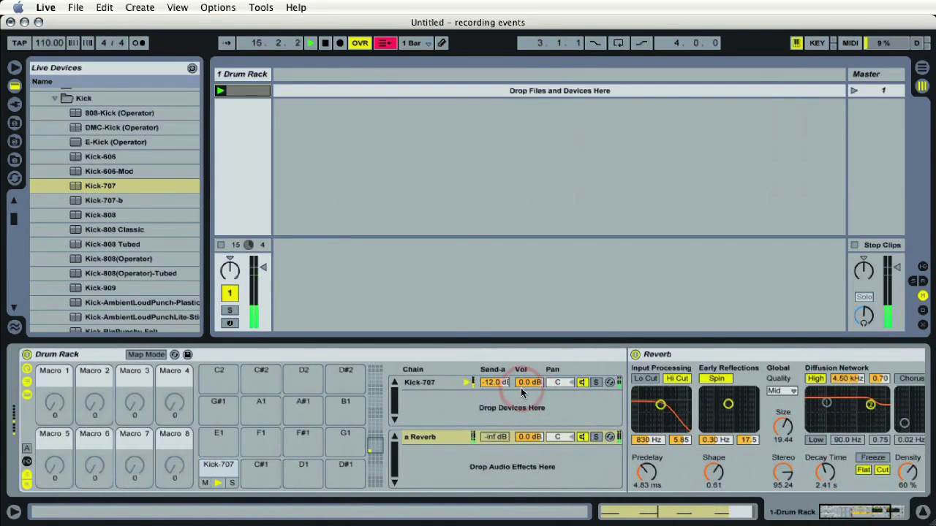
click(15, 87)
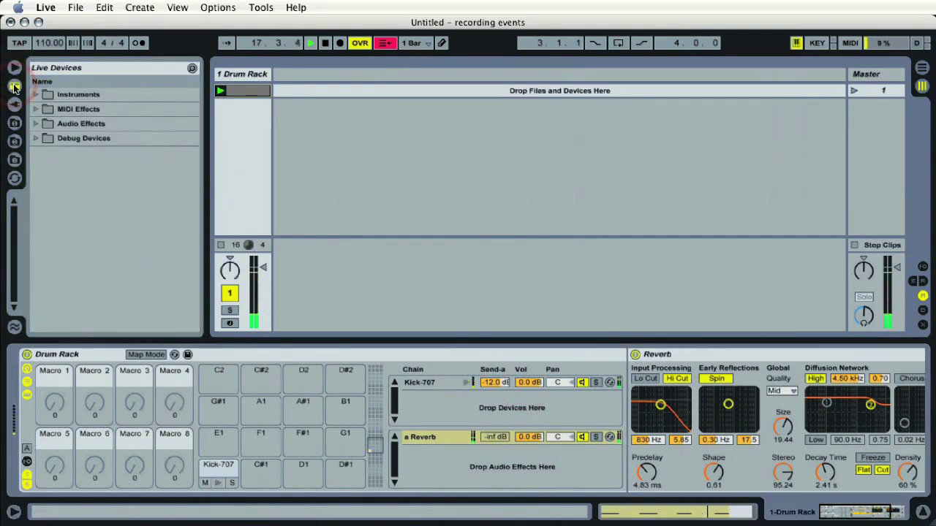
click(36, 124)
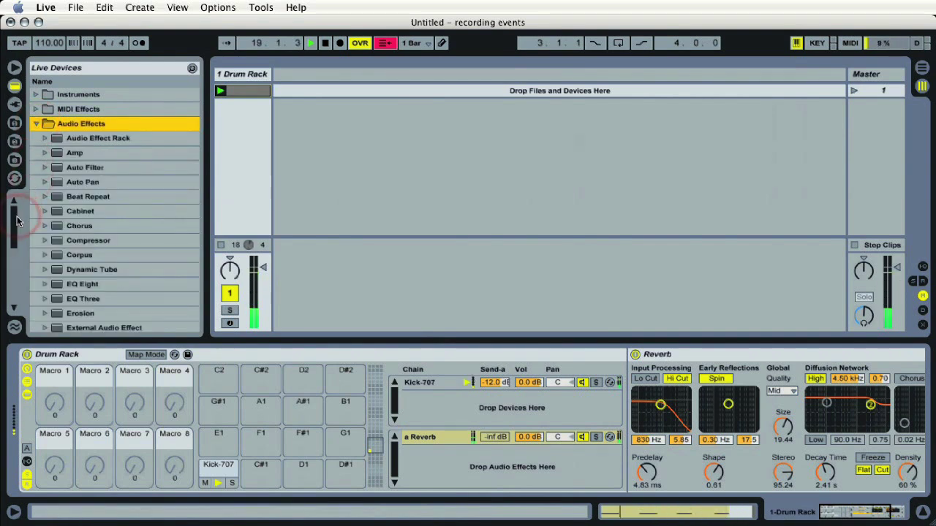
drag(19, 221, 12, 279)
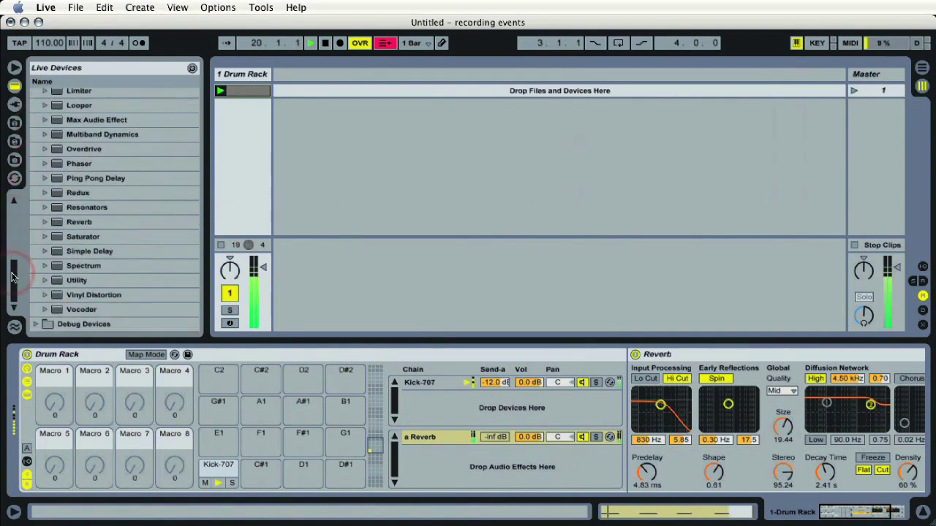
drag(91, 178, 465, 463)
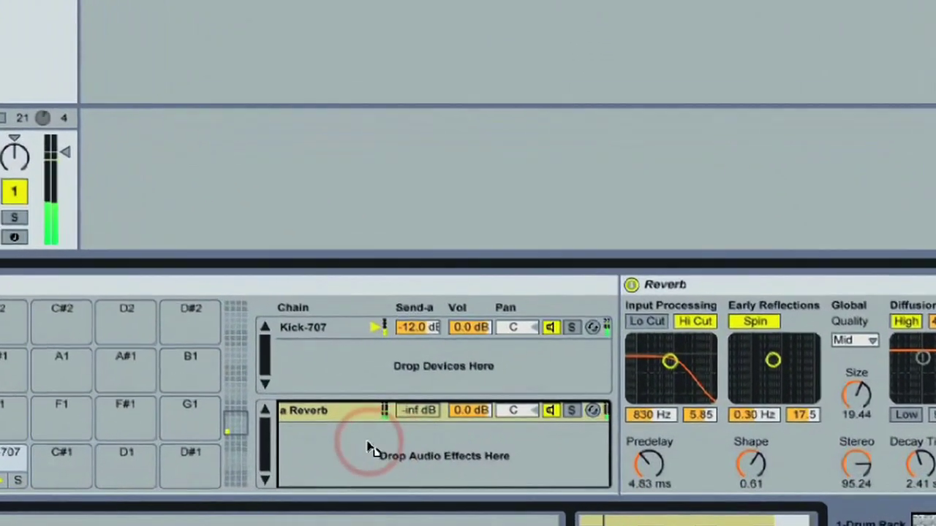
drag(370, 449, 299, 419)
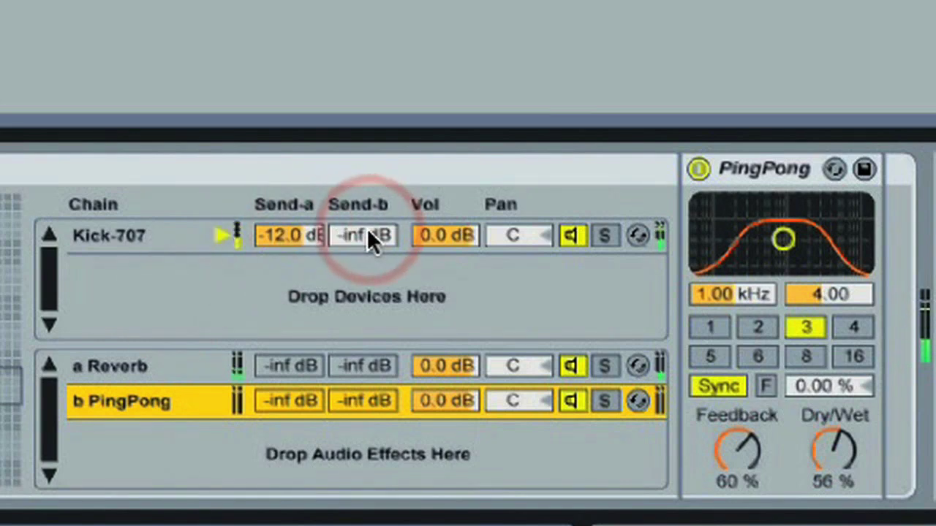
Set the Kick-707 chain's Send-b to about -8.0 dB and Send-a to about -12.8 dB, and stop playback.
mouse_move(362, 229)
mouse_down()
mouse_move(363, 241)
mouse_move(361, 234)
mouse_up()
drag(310, 221, 364, 244)
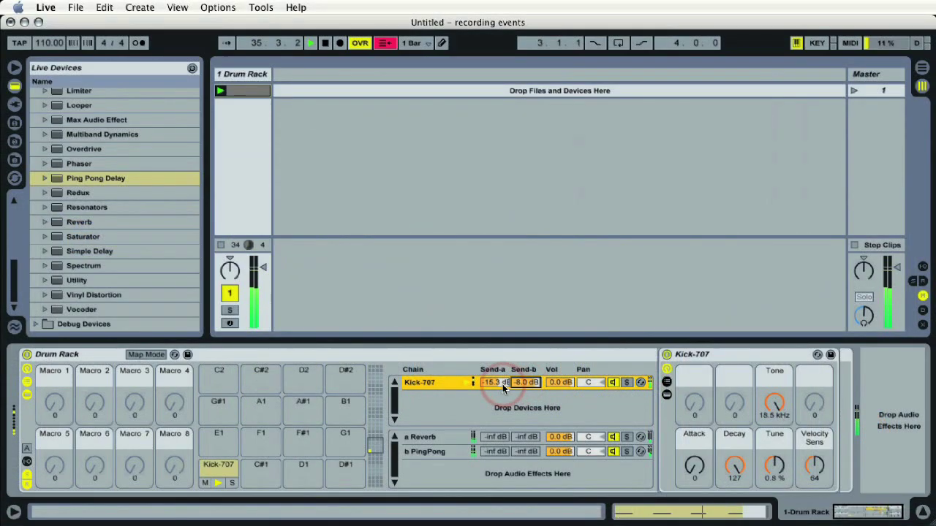
drag(502, 384, 516, 390)
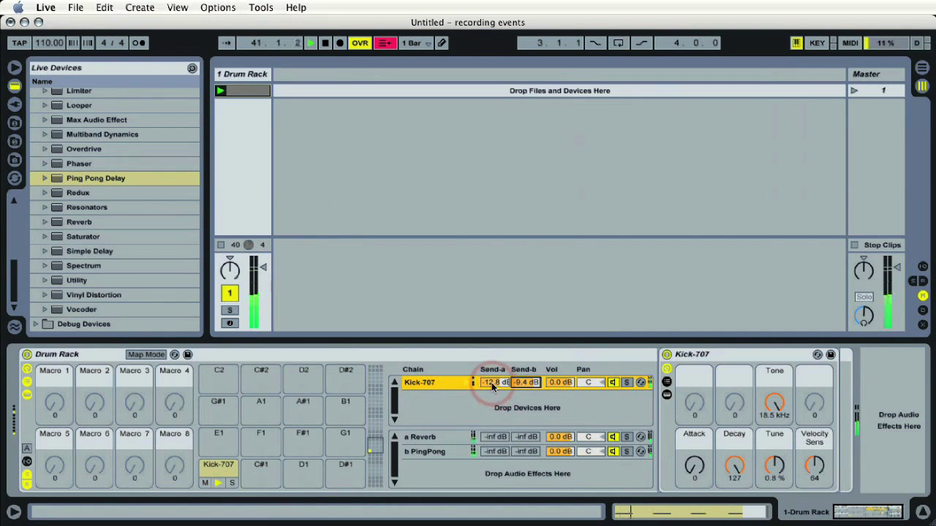
key(space)
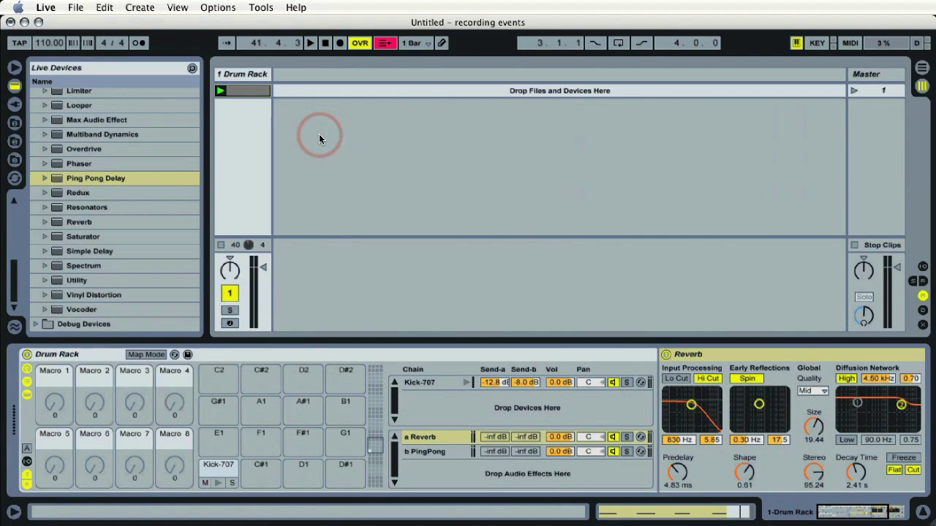
Examine the devices of the Reverb and PingPong return chains by switching between the two chains.
click(421, 438)
click(426, 453)
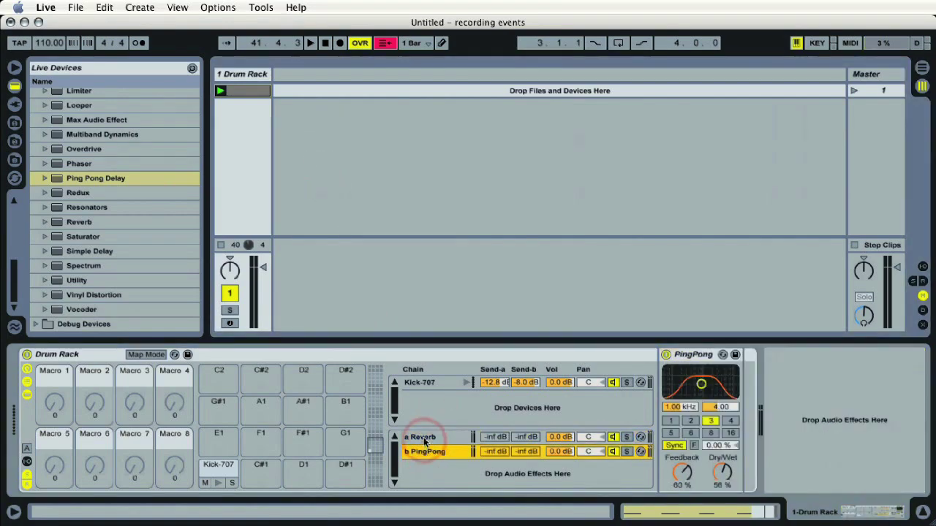
click(422, 437)
click(421, 453)
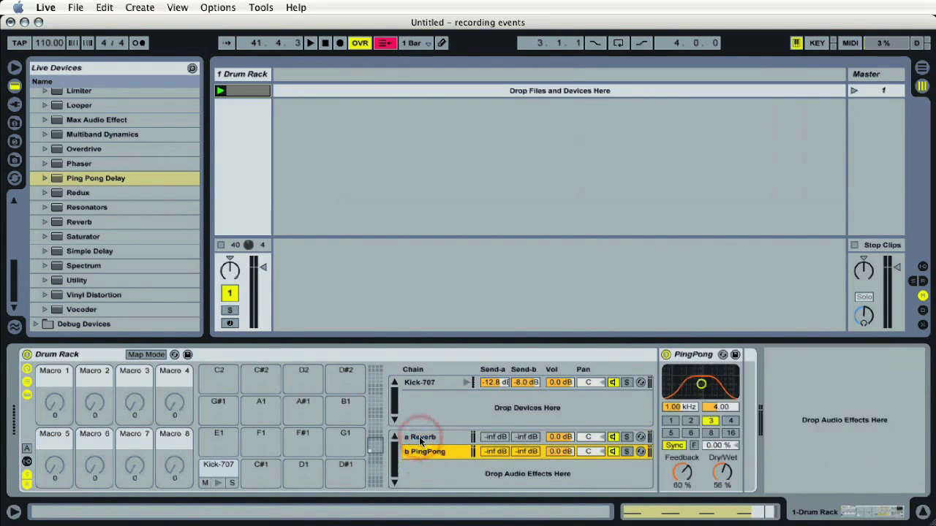
click(421, 438)
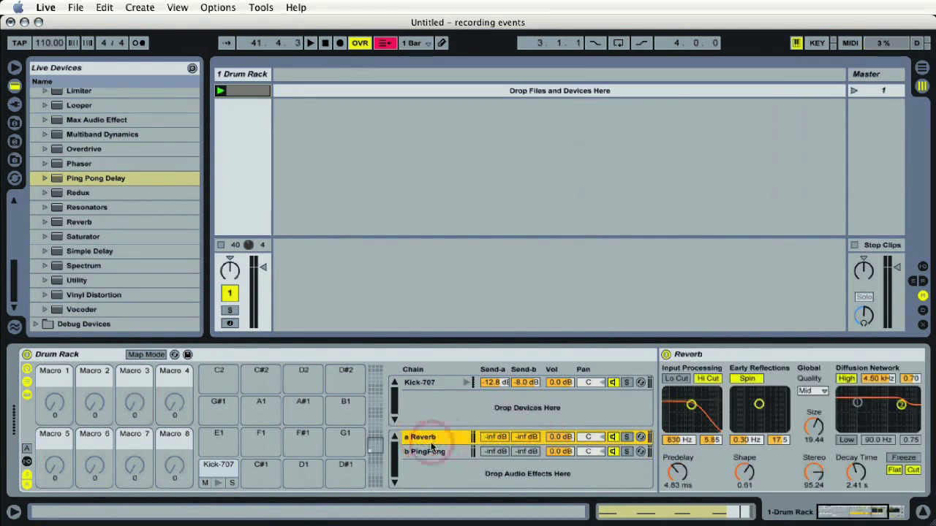
click(436, 438)
click(717, 356)
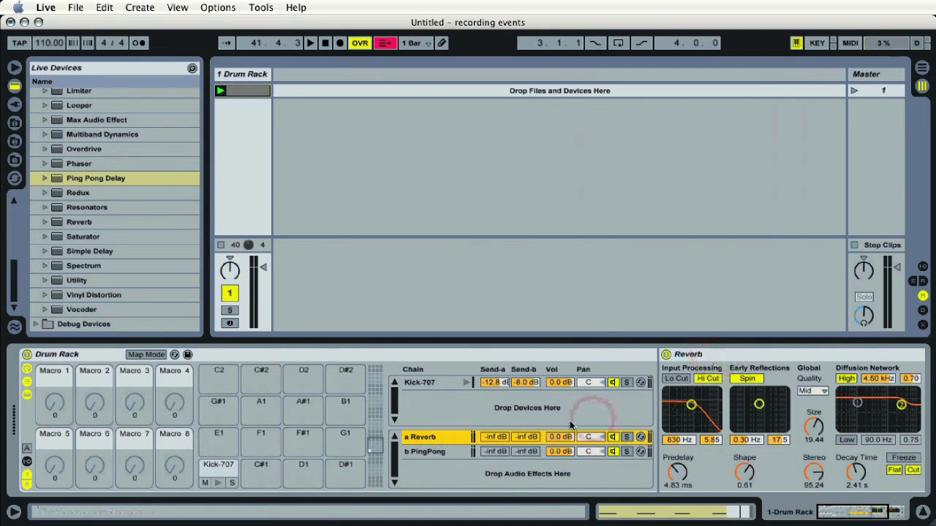
click(442, 444)
click(434, 451)
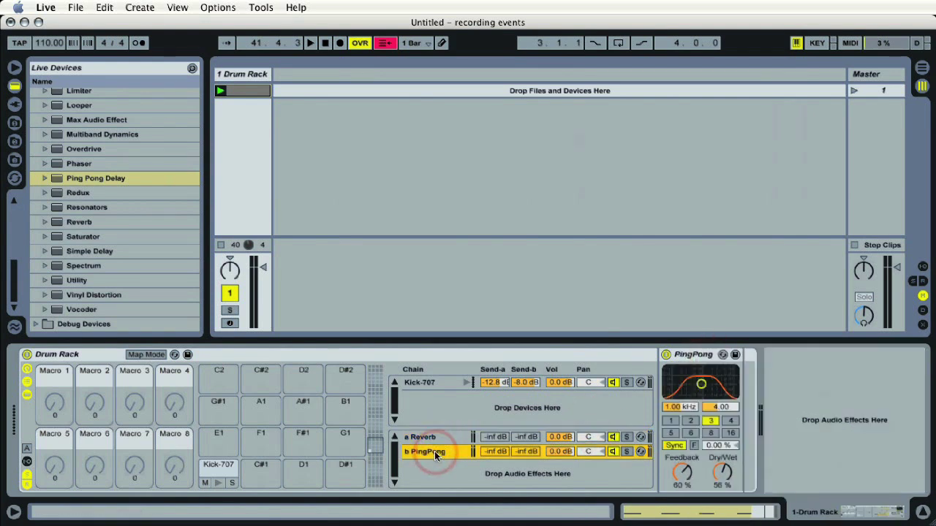
Add a Gate audio effect directly after the Reverb inside the first return chain.
click(432, 438)
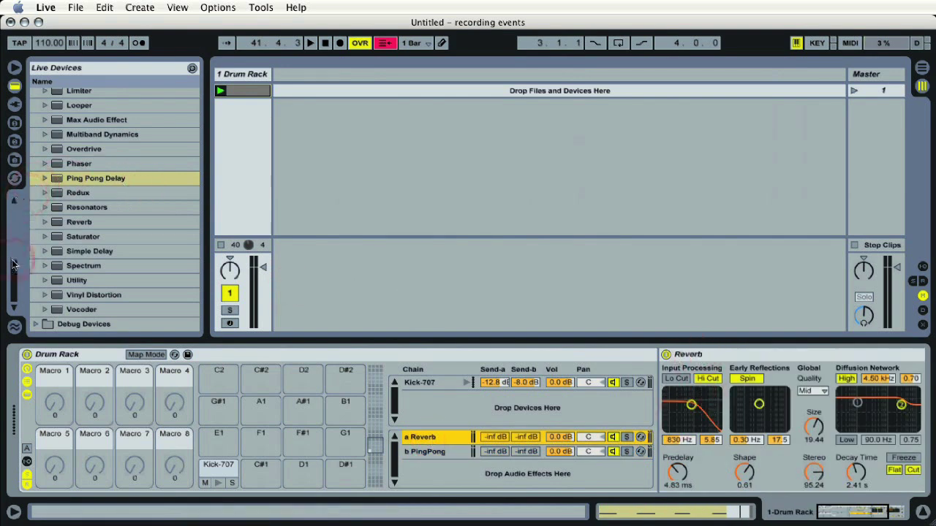
drag(12, 261, 13, 247)
mouse_move(54, 171)
mouse_down()
mouse_move(560, 241)
mouse_move(789, 354)
mouse_move(917, 362)
mouse_up()
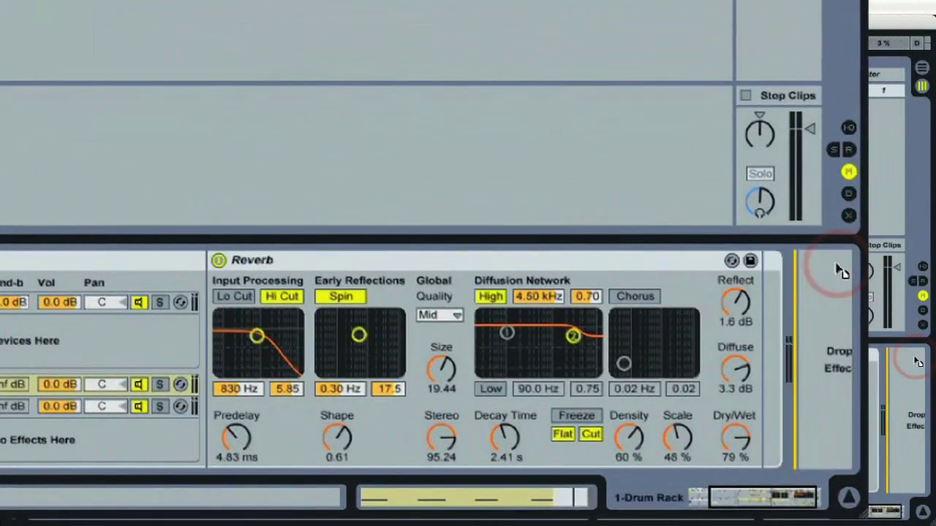
mouse_move(841, 270)
mouse_down()
mouse_move(695, 261)
mouse_move(707, 293)
mouse_up()
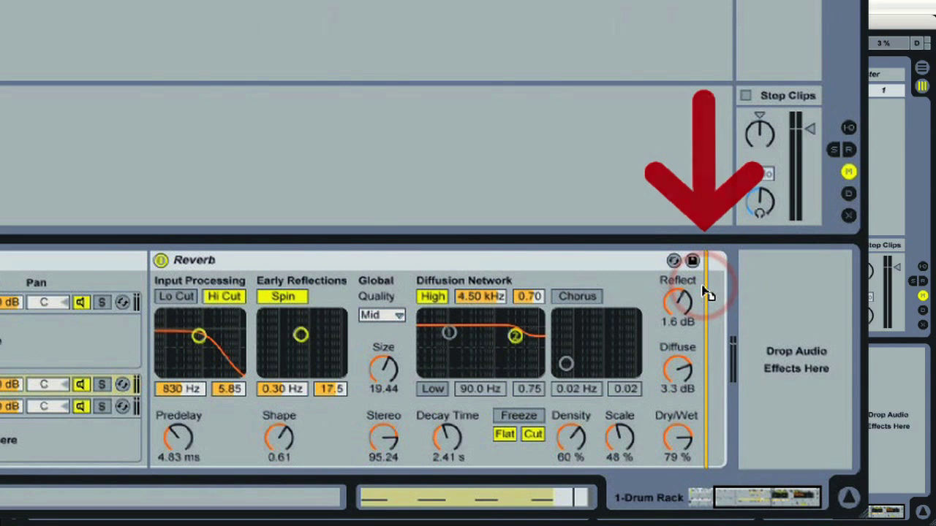
drag(707, 293, 701, 284)
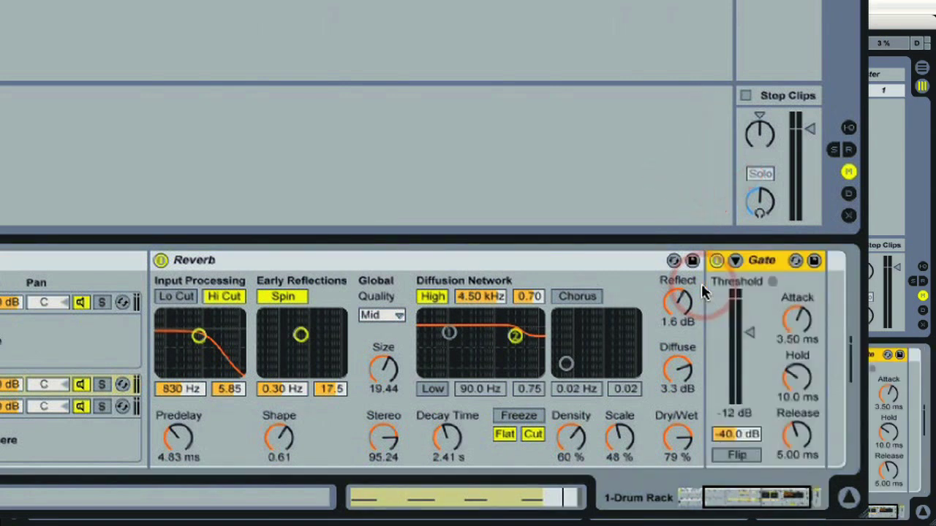
Check the Reverb and Gate devices and their shared return chain.
click(426, 265)
click(763, 264)
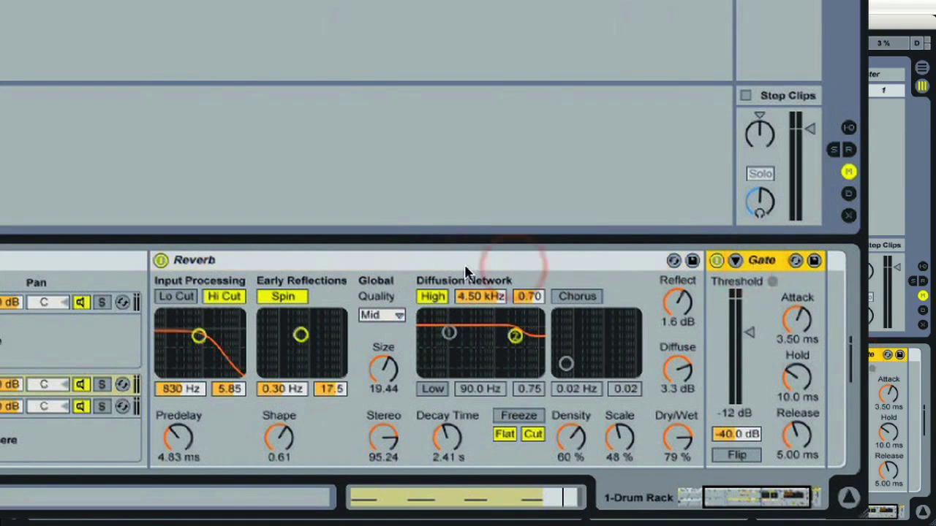
click(218, 439)
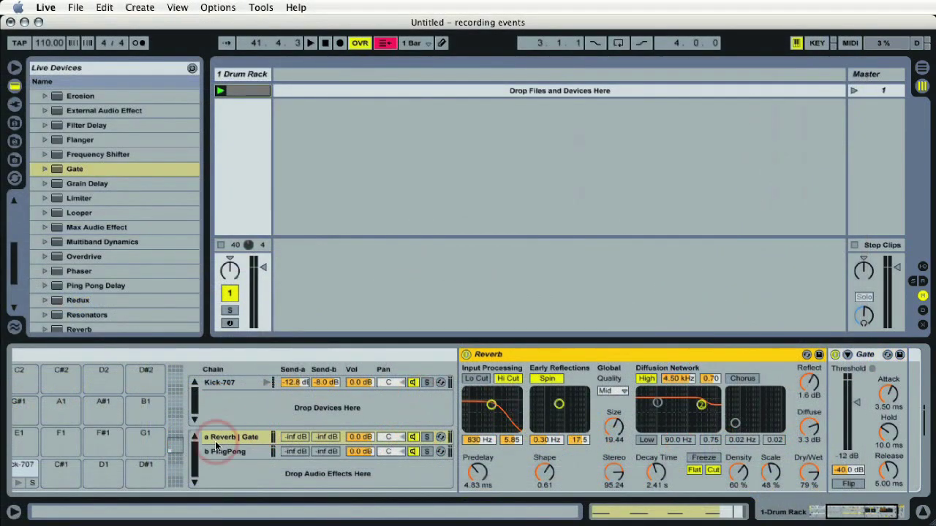
Select the Reverb and Gate return chain, start playback and deactivate the PingPong return chain.
click(219, 439)
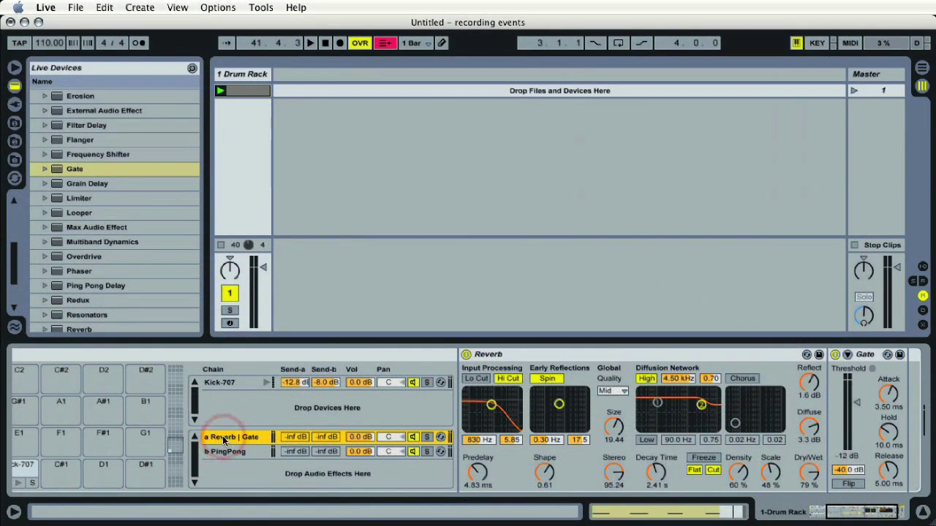
key(space)
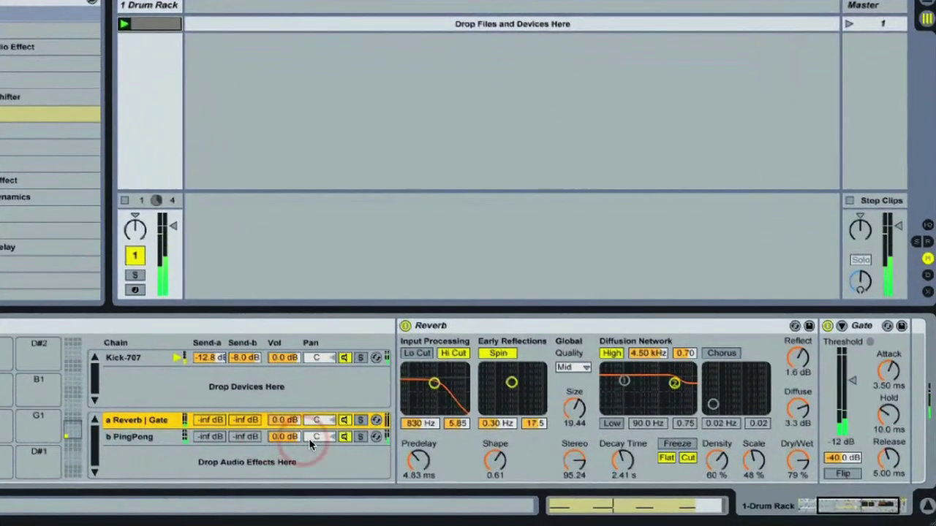
click(413, 452)
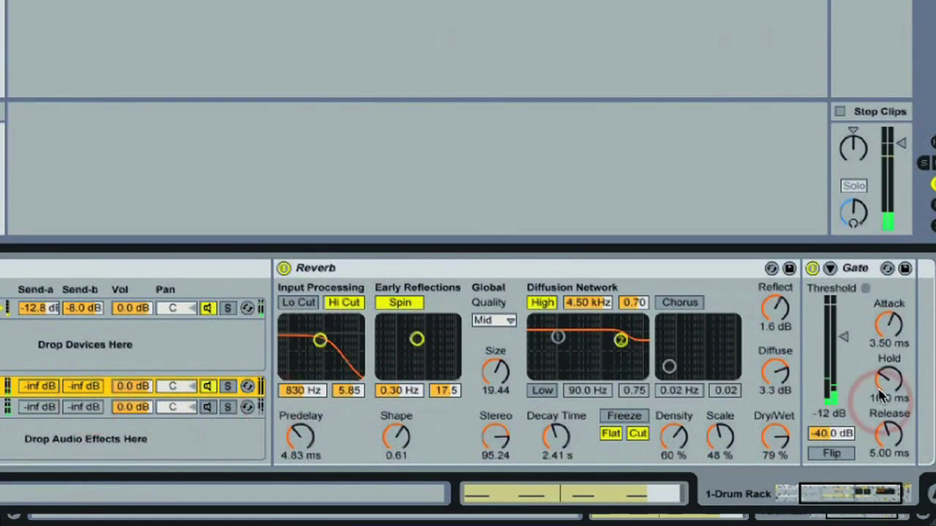
Set the Gate's Threshold to -32 dB, Hold to about 23.0 ms and Release to about 12.3 ms.
drag(841, 337, 839, 351)
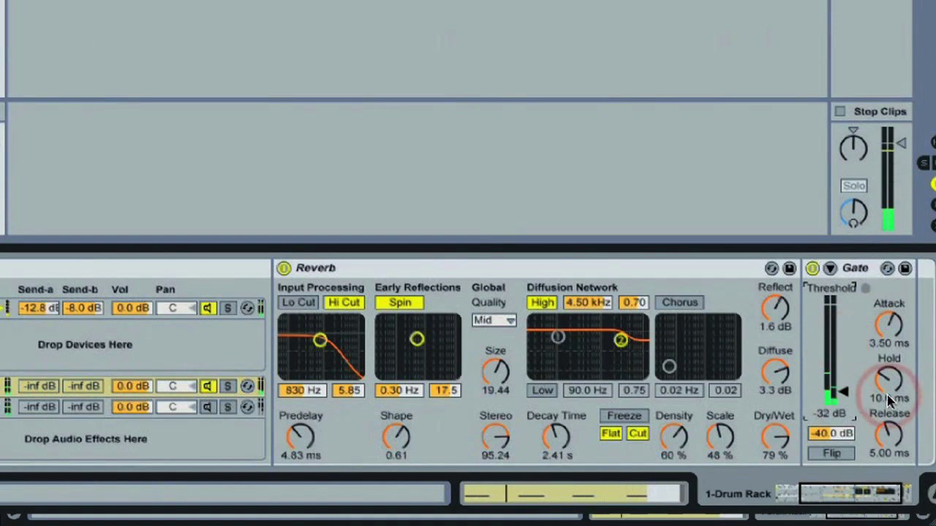
drag(889, 396, 889, 387)
drag(889, 430, 888, 432)
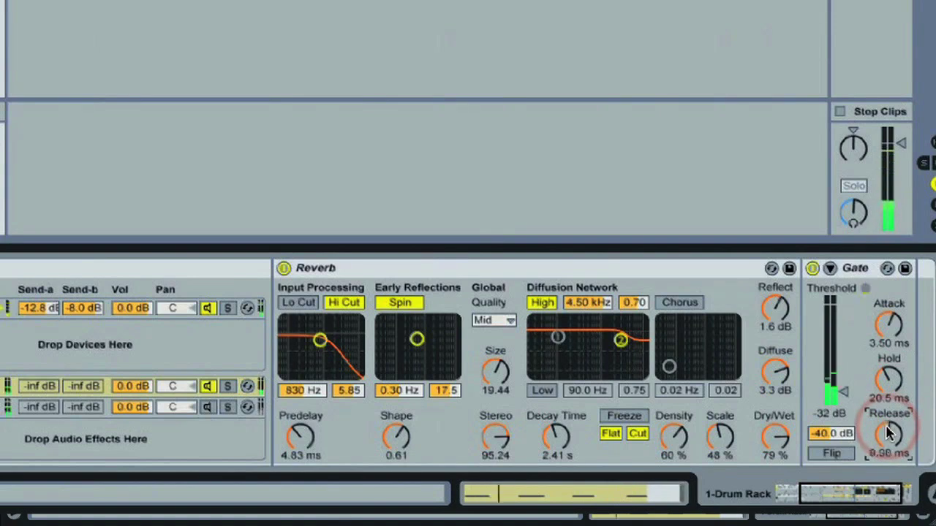
drag(890, 382, 886, 378)
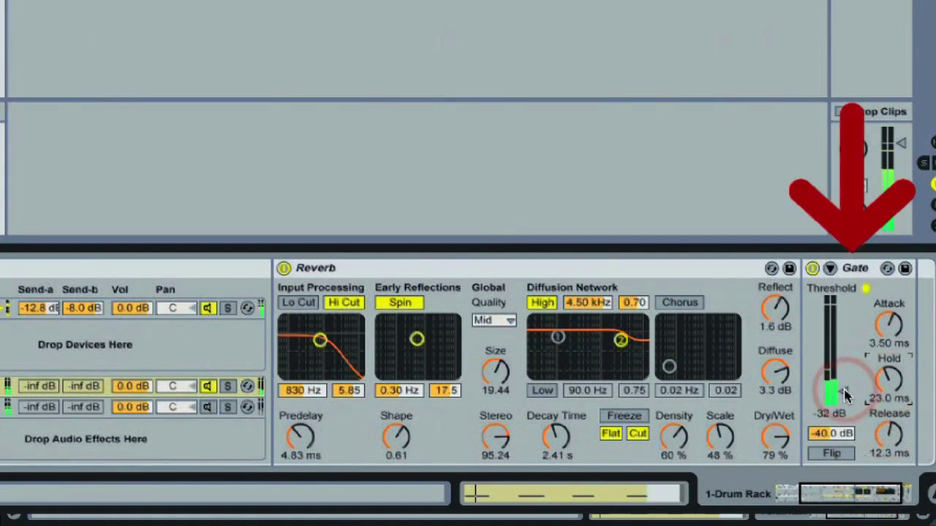
Set the Reverb's Decay Time to about 2.89 s, and the Gate's Attack to about 0.85 ms and Hold to about 25.8 ms.
drag(551, 439, 550, 435)
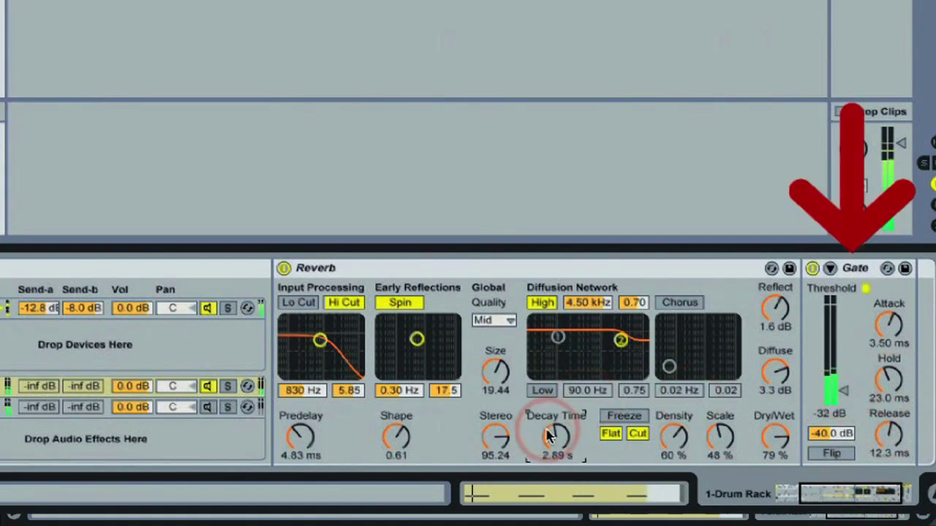
drag(887, 319, 885, 326)
drag(888, 379, 886, 389)
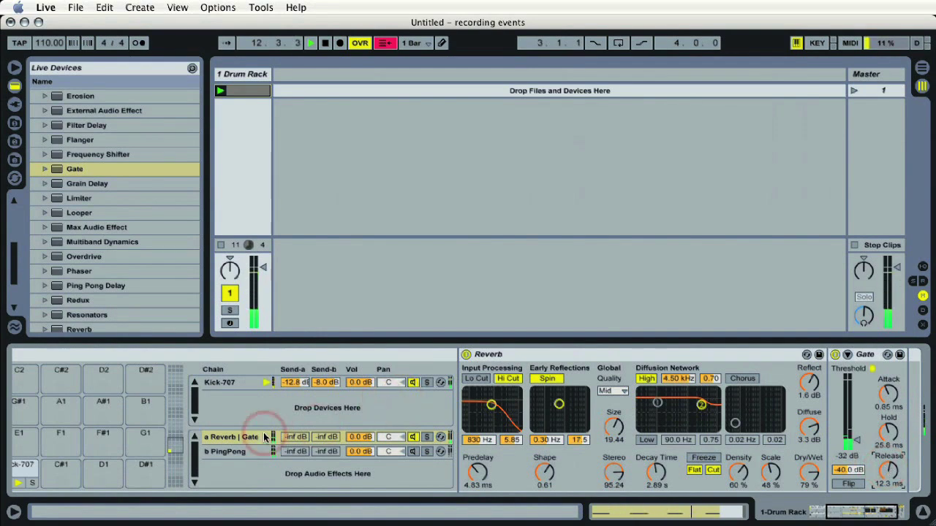
Select the PingPong return chain and reactivate it.
click(231, 451)
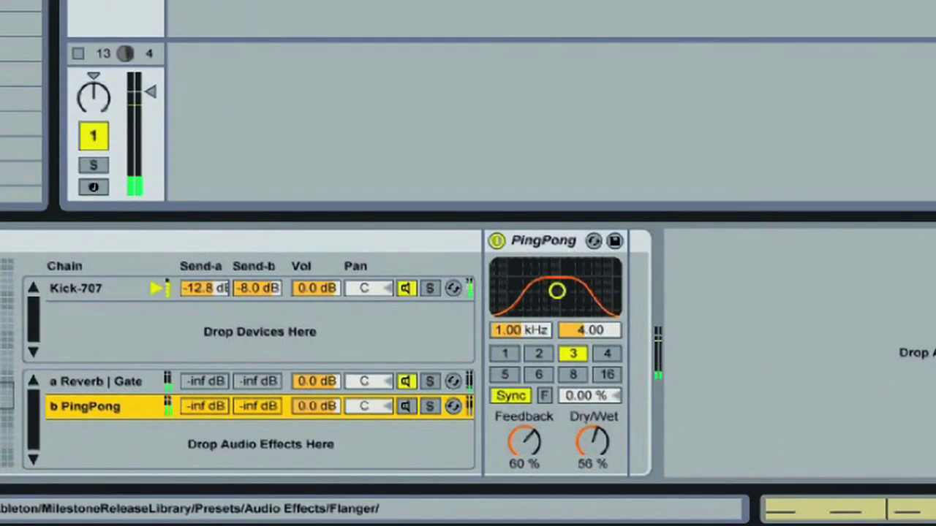
click(401, 406)
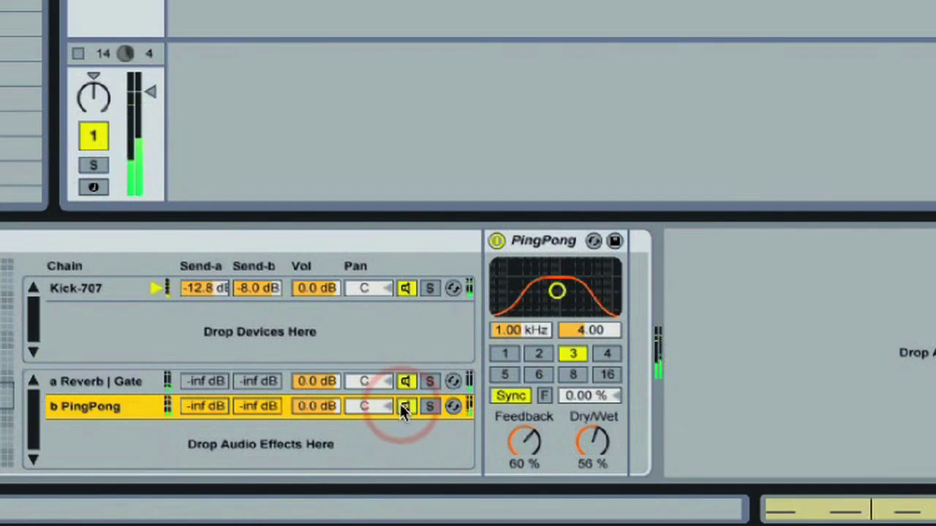
click(403, 406)
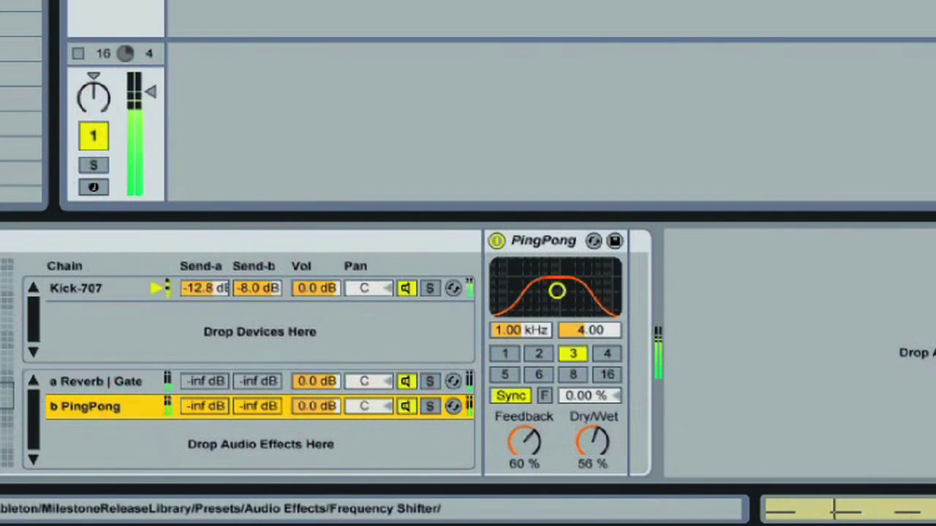
Add a Frequency Shifter after PingPong in the second return chain, with Dry/Wet at 50% and Fine at about 0.73 Hz.
mouse_move(22, 8)
mouse_down()
mouse_move(365, 17)
mouse_move(627, 246)
mouse_move(94, 425)
mouse_move(480, 384)
mouse_move(627, 333)
mouse_move(626, 304)
mouse_up()
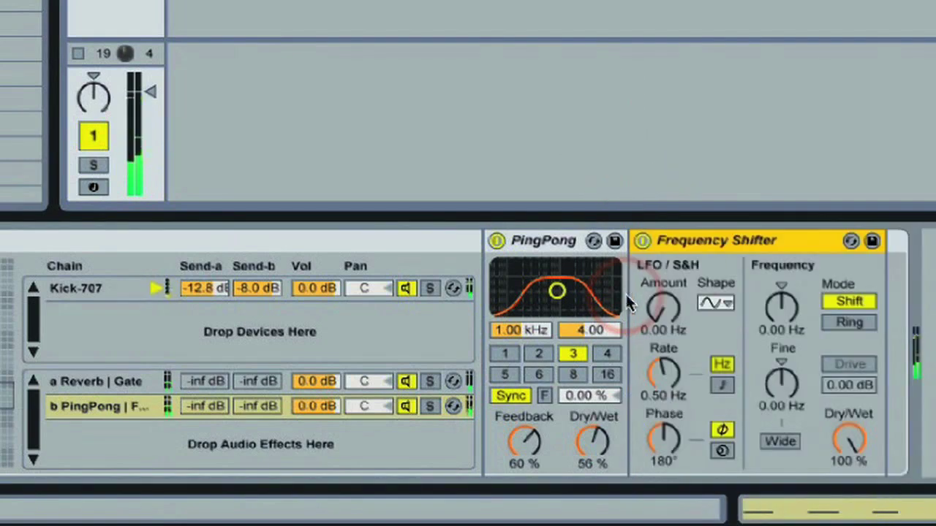
drag(846, 435, 846, 461)
drag(792, 388, 791, 397)
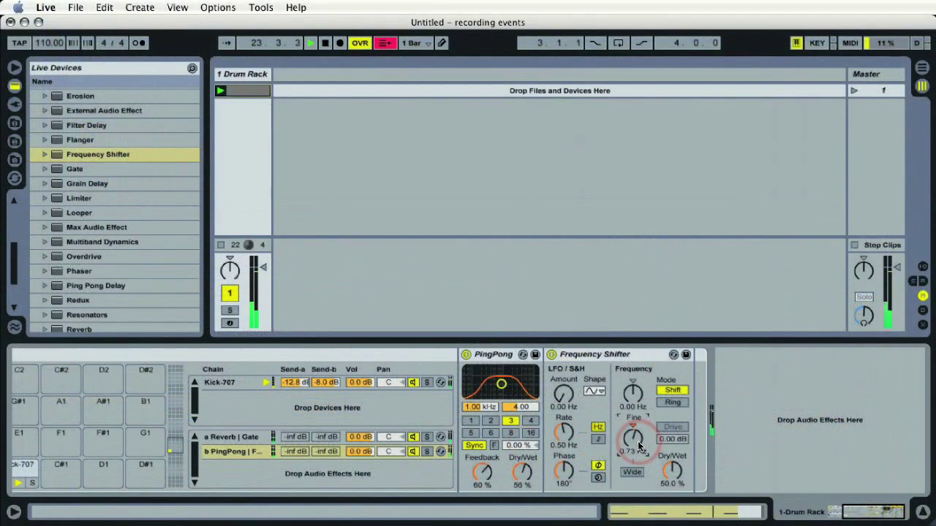
drag(638, 447, 639, 448)
Set the Kick-707 chain's Send-b to about -2.8 dB, and the PingPong delay's Feedback to 51% and Dry/Wet to 59%.
drag(325, 383, 329, 383)
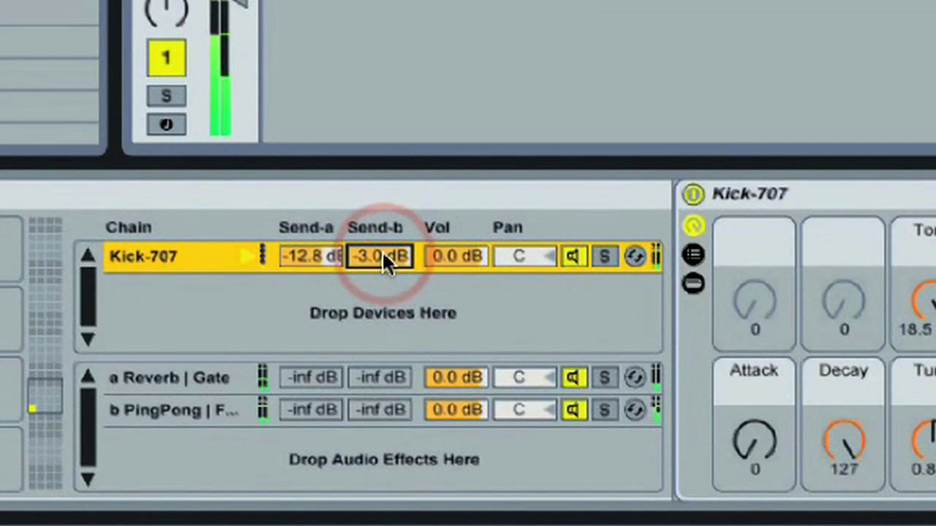
drag(382, 250, 381, 250)
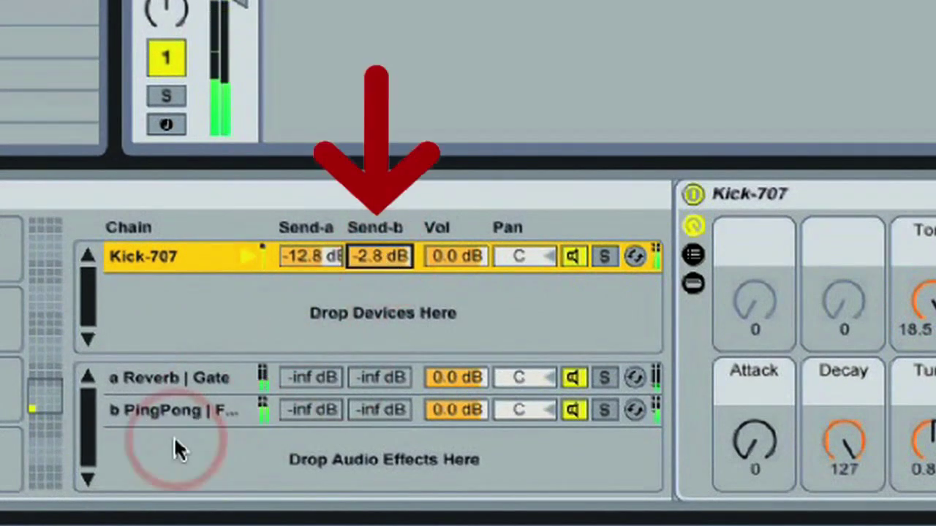
click(166, 414)
mouse_move(731, 455)
mouse_down()
mouse_move(736, 462)
mouse_move(713, 459)
mouse_up()
drag(798, 452, 800, 443)
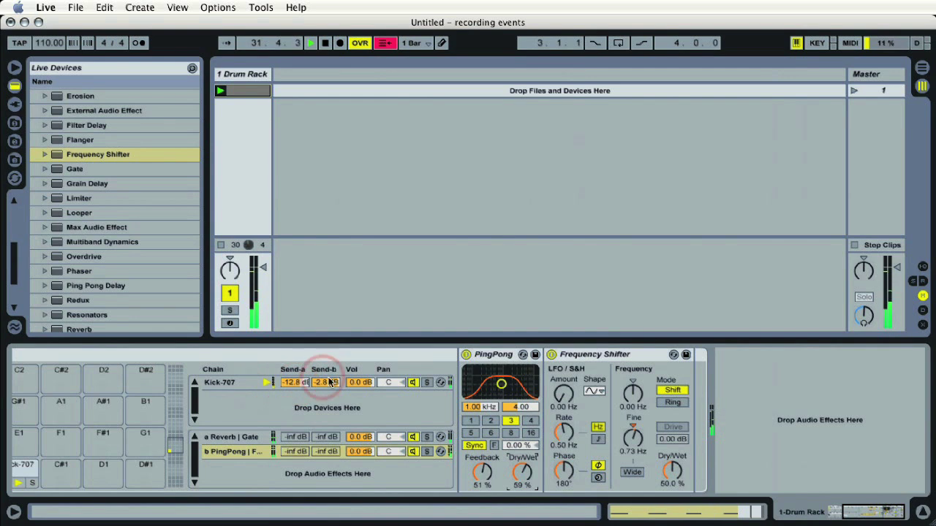
click(563, 474)
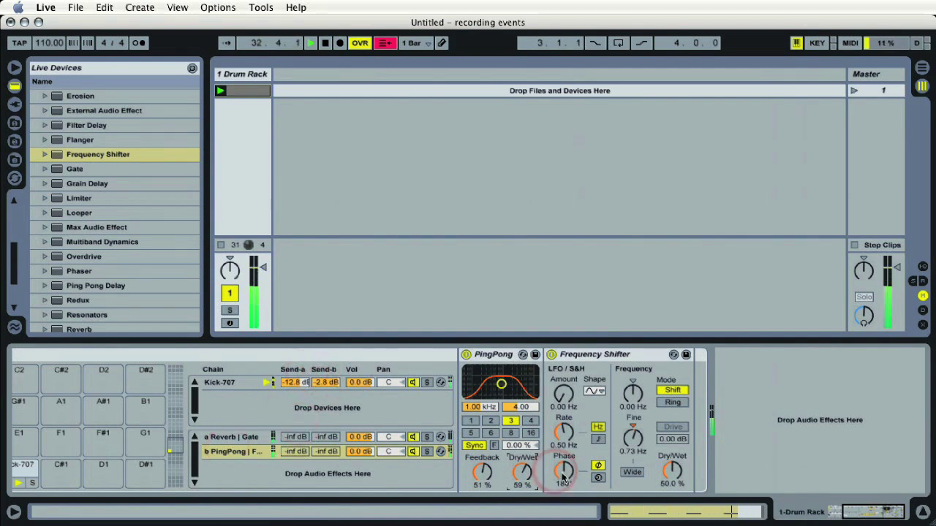
drag(880, 511, 850, 510)
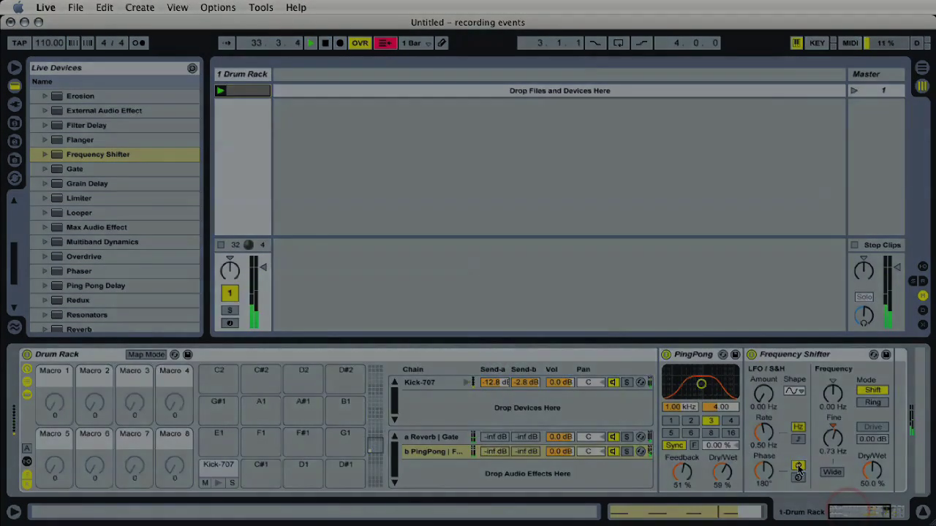